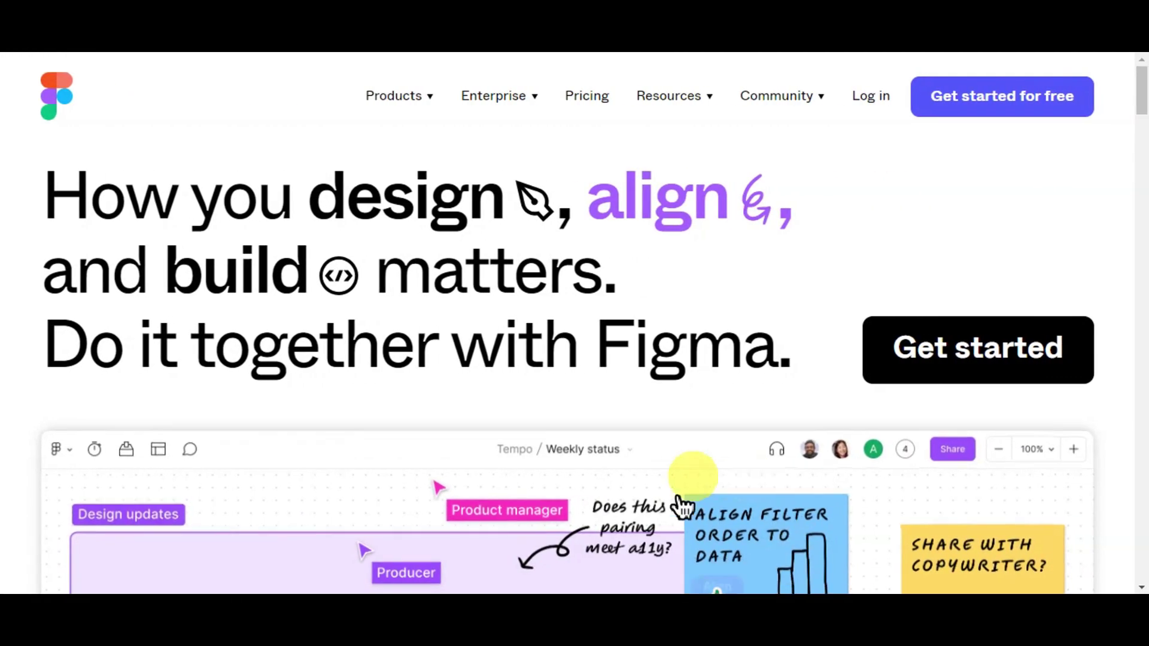
Step: Review the Figma home page, covering its Design, Prototype, Dev Mode and FigJam sections through to the closing sign-up banner
{"action": "left_click", "coordinate": [909, 358]}
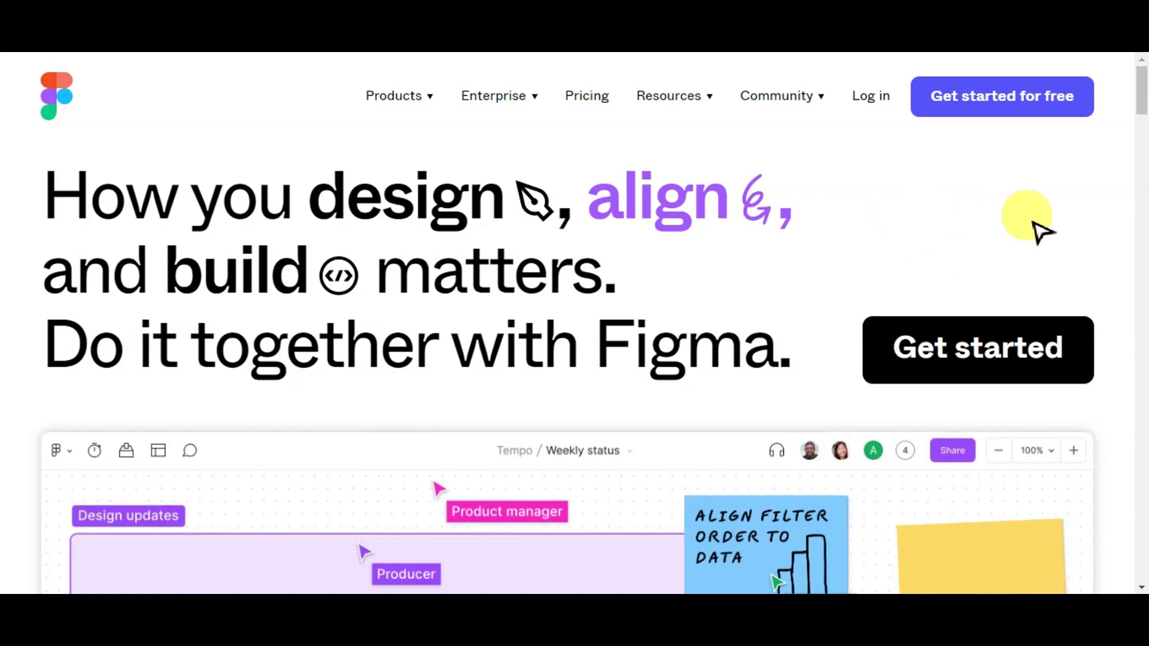
{"action": "scroll", "coordinate": [1074, 251], "scroll_direction": "down", "scroll_amount": 4}
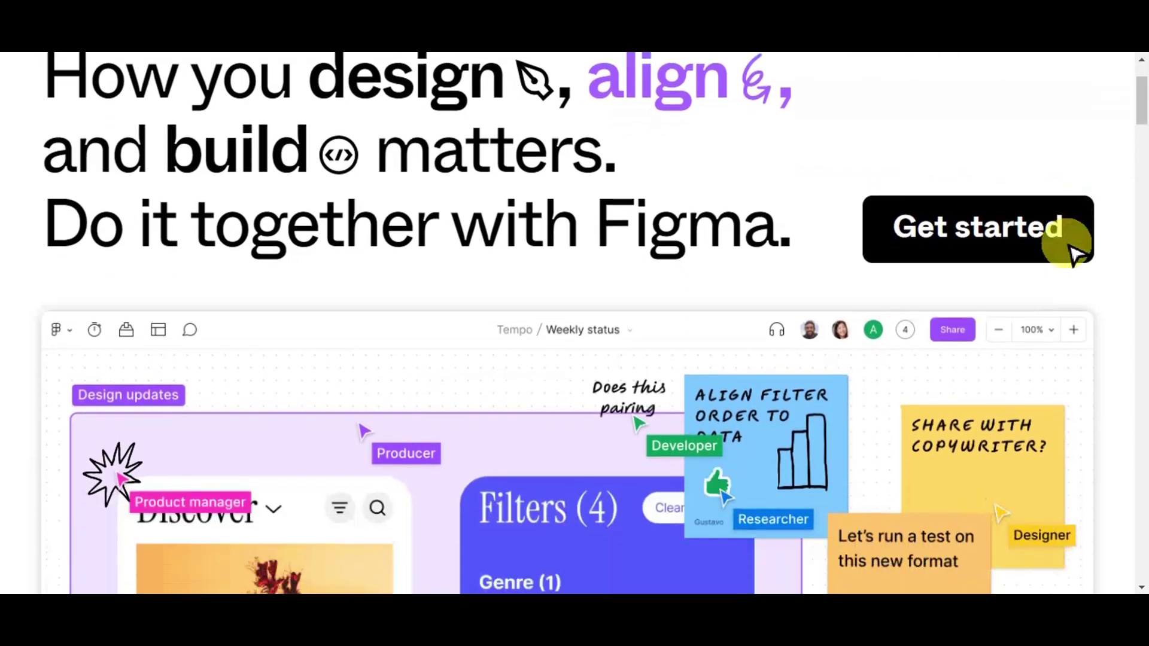
{"action": "scroll", "coordinate": [1083, 256], "scroll_direction": "down", "scroll_amount": 3}
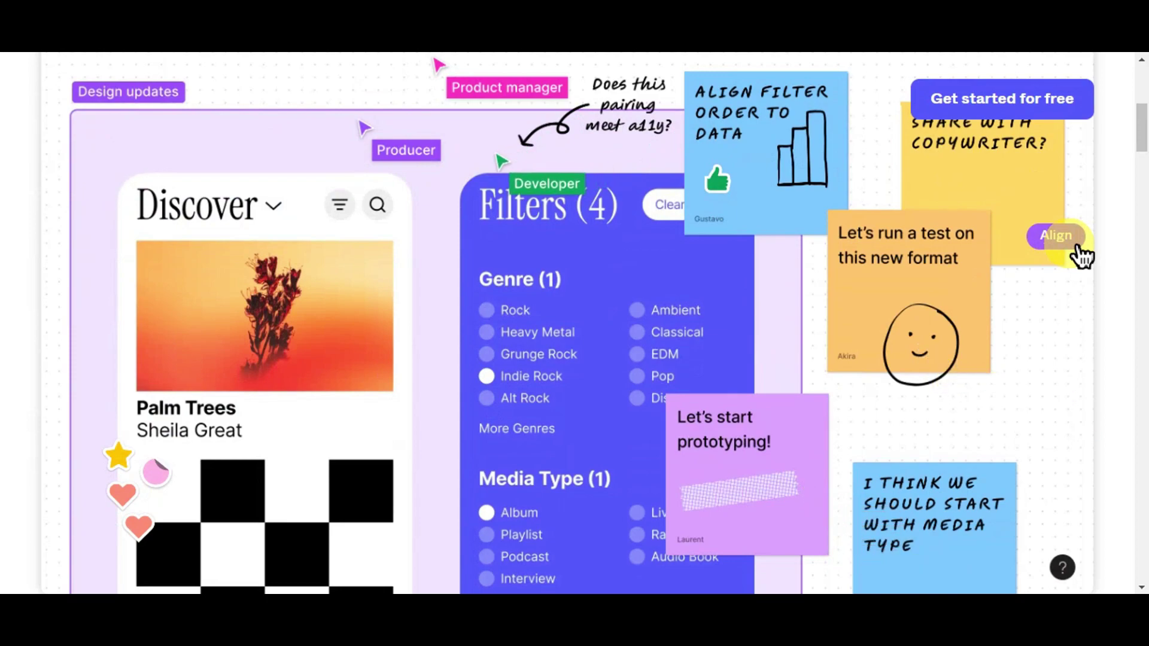
{"action": "scroll", "coordinate": [1082, 256], "scroll_direction": "down", "scroll_amount": 8}
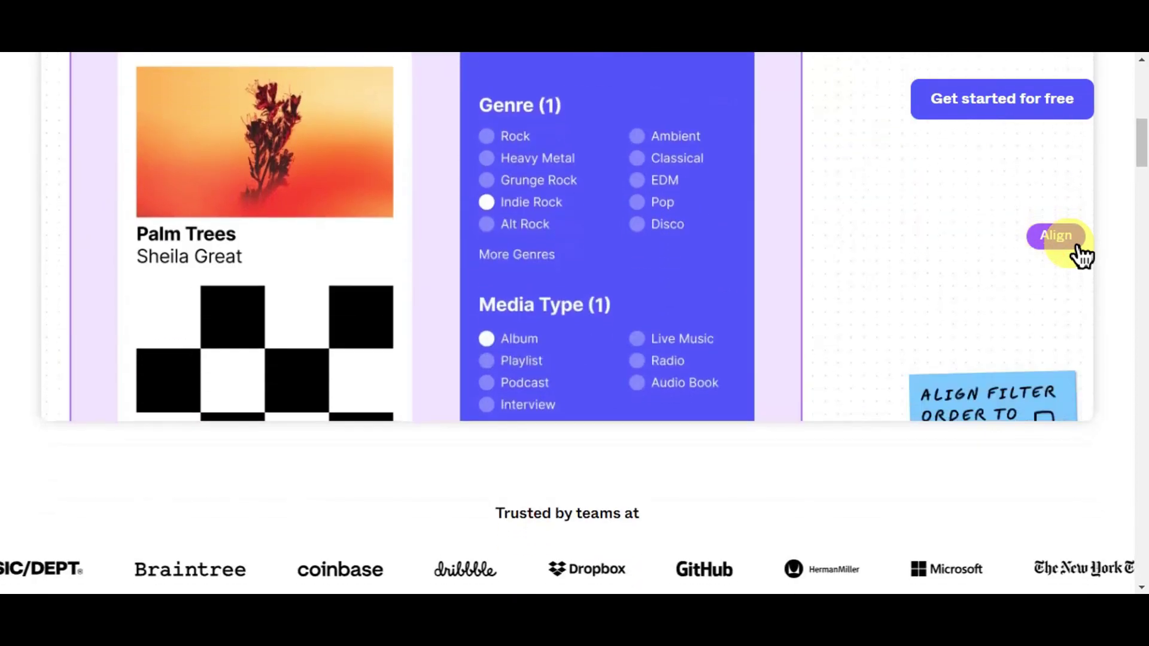
{"action": "scroll", "coordinate": [1082, 257], "scroll_direction": "down", "scroll_amount": 6}
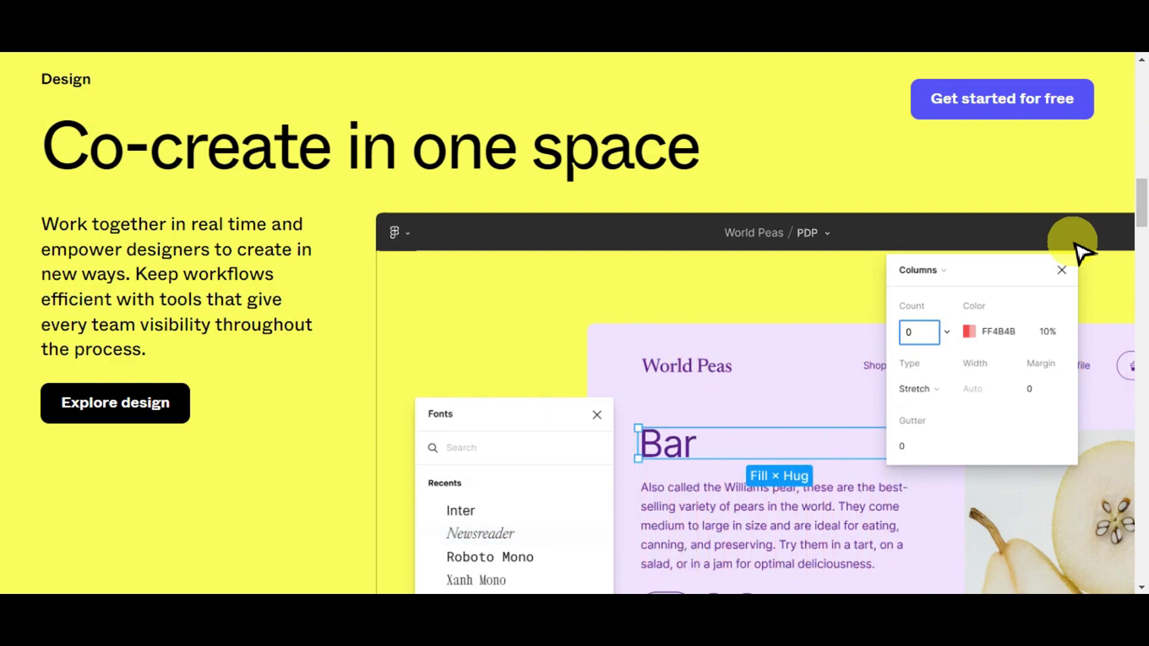
{"action": "scroll", "coordinate": [1081, 248], "scroll_direction": "down", "scroll_amount": 10}
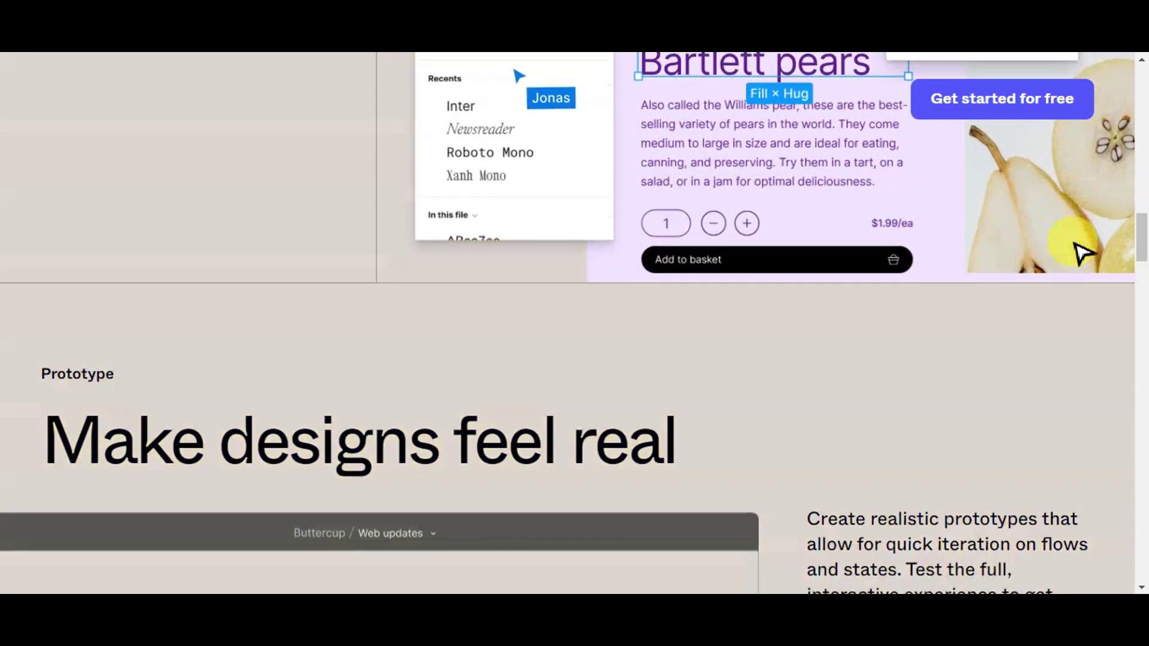
{"action": "scroll", "coordinate": [1081, 249], "scroll_direction": "down", "scroll_amount": 1}
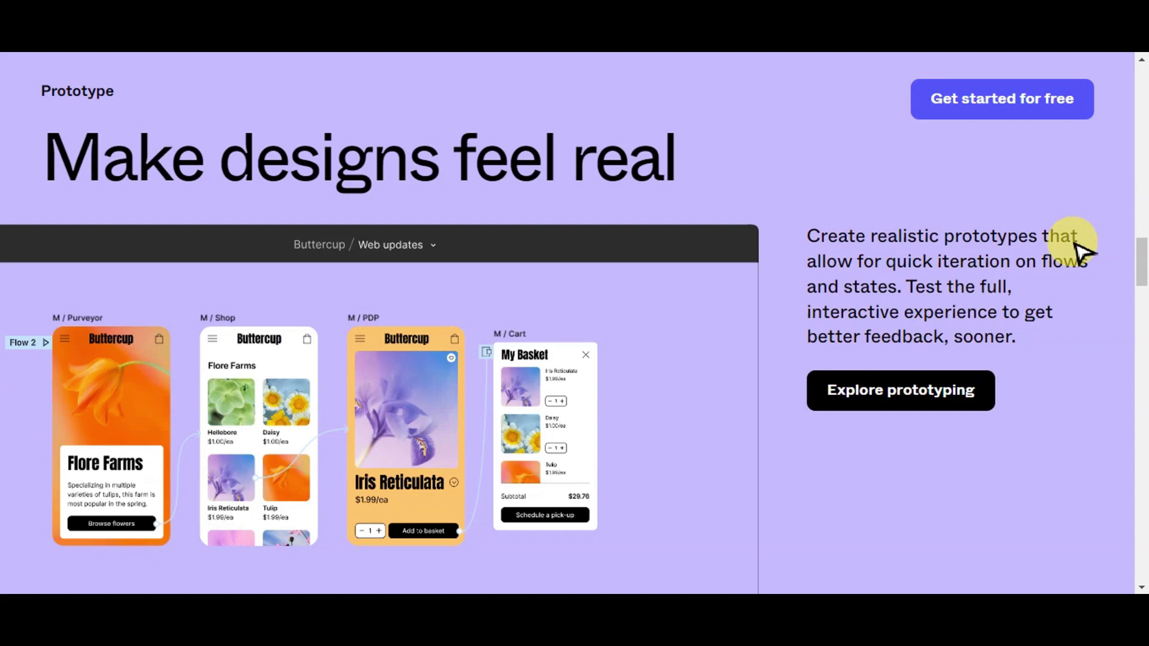
{"action": "scroll", "coordinate": [1081, 248], "scroll_direction": "down", "scroll_amount": 10}
{"action": "scroll", "coordinate": [1080, 248], "scroll_direction": "down", "scroll_amount": 3}
{"action": "scroll", "coordinate": [1082, 248], "scroll_direction": "up", "scroll_amount": 2}
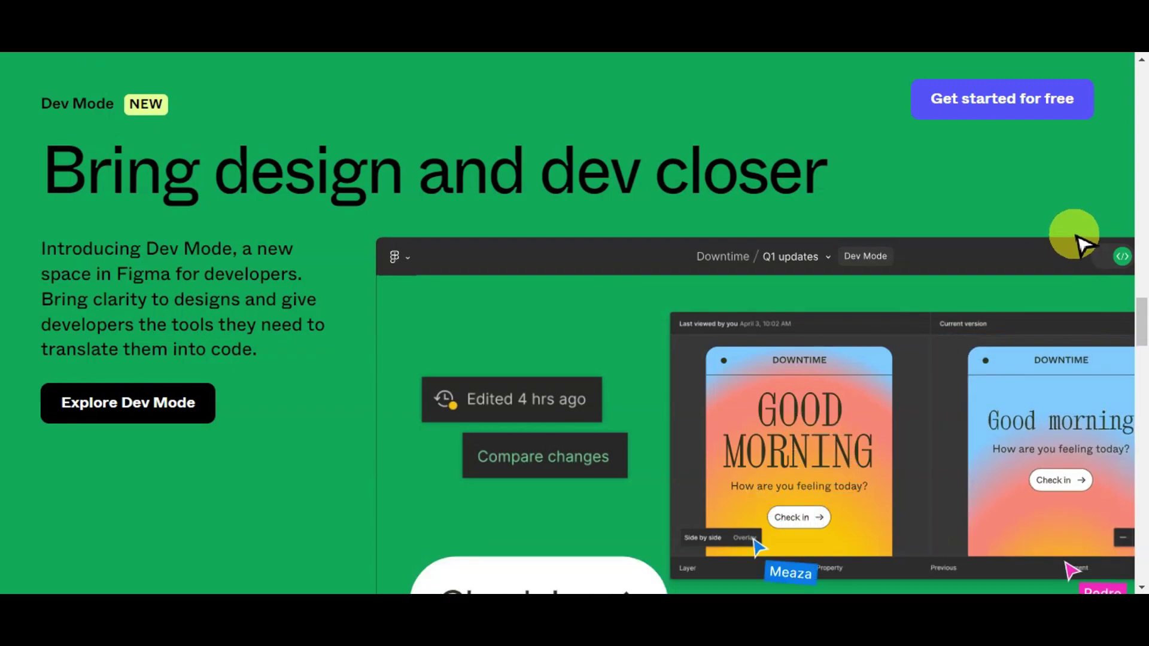
{"action": "scroll", "coordinate": [1078, 242], "scroll_direction": "down", "scroll_amount": 10}
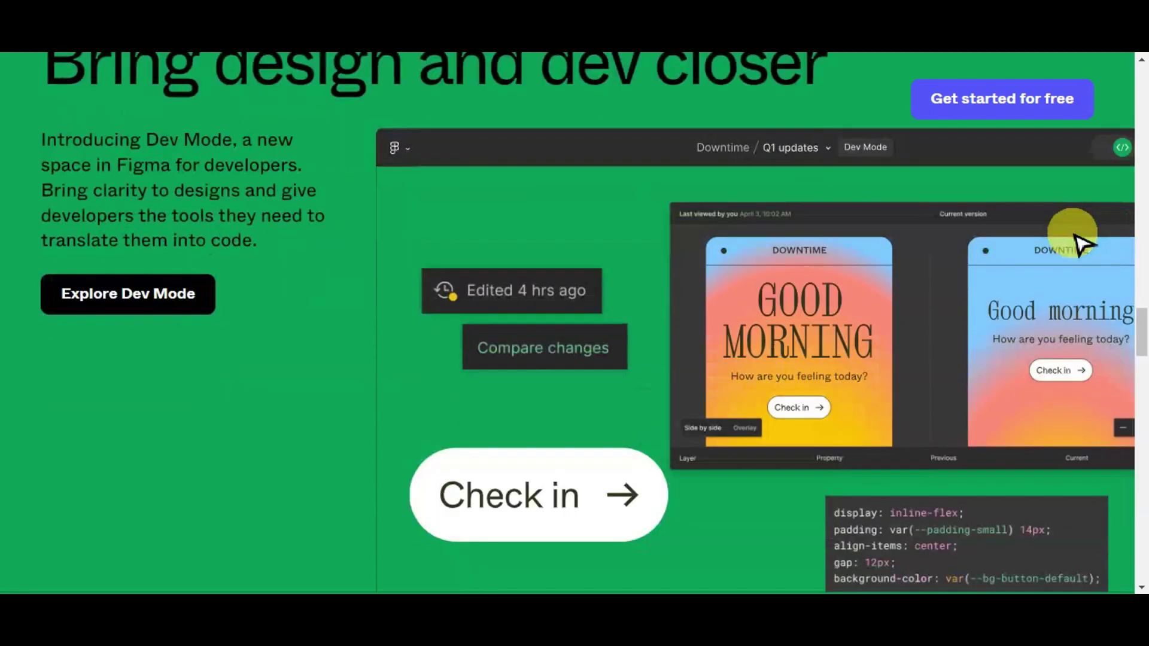
{"action": "scroll", "coordinate": [1077, 242], "scroll_direction": "down", "scroll_amount": 10}
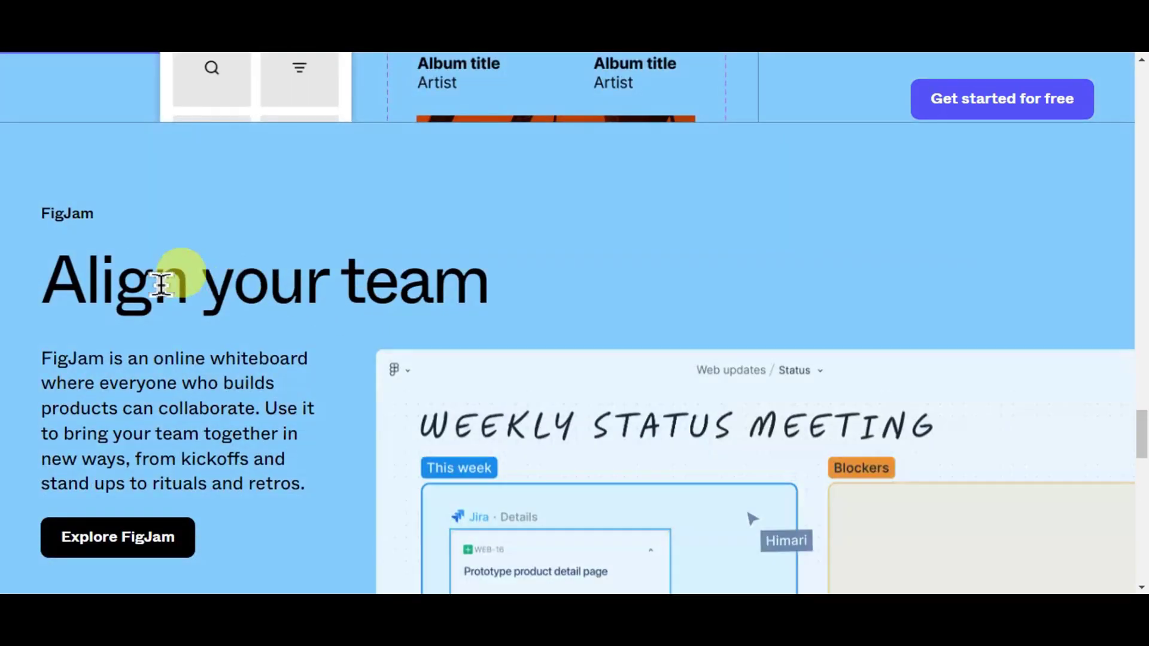
{"action": "scroll", "coordinate": [539, 282], "scroll_direction": "down", "scroll_amount": 1}
{"action": "scroll", "coordinate": [790, 226], "scroll_direction": "down", "scroll_amount": 10}
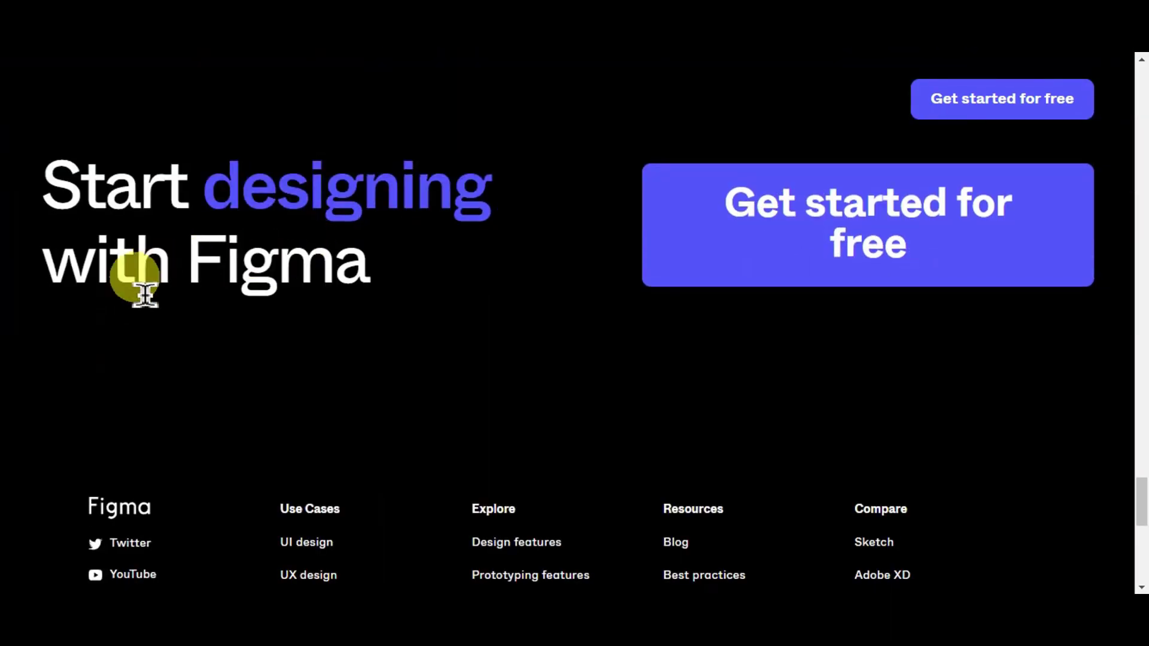
{"action": "scroll", "coordinate": [351, 307], "scroll_direction": "up", "scroll_amount": 1}
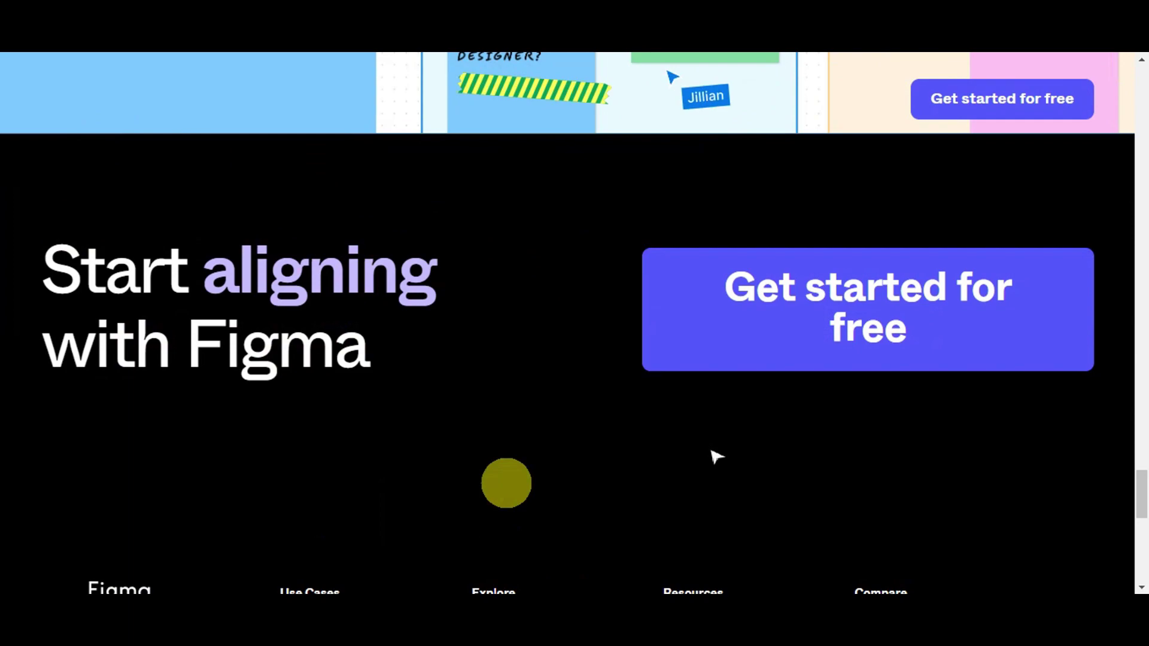
Step: Start getting Figma for free from the home page's closing banner
{"action": "left_click", "coordinate": [775, 326]}
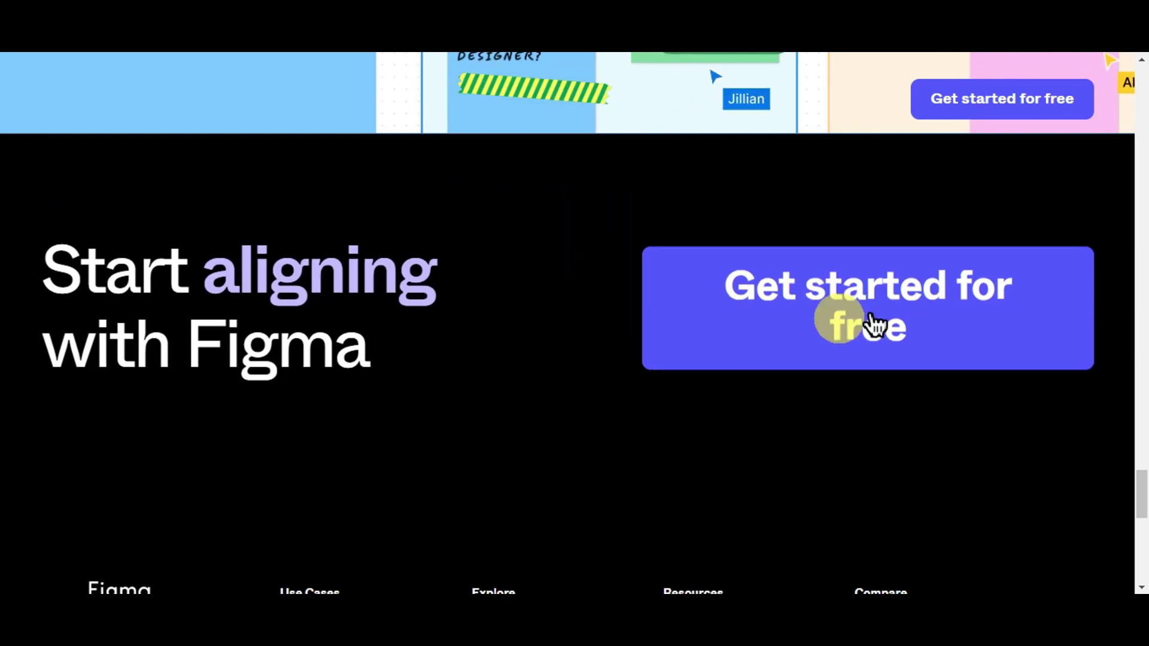
{"action": "left_click", "coordinate": [799, 294]}
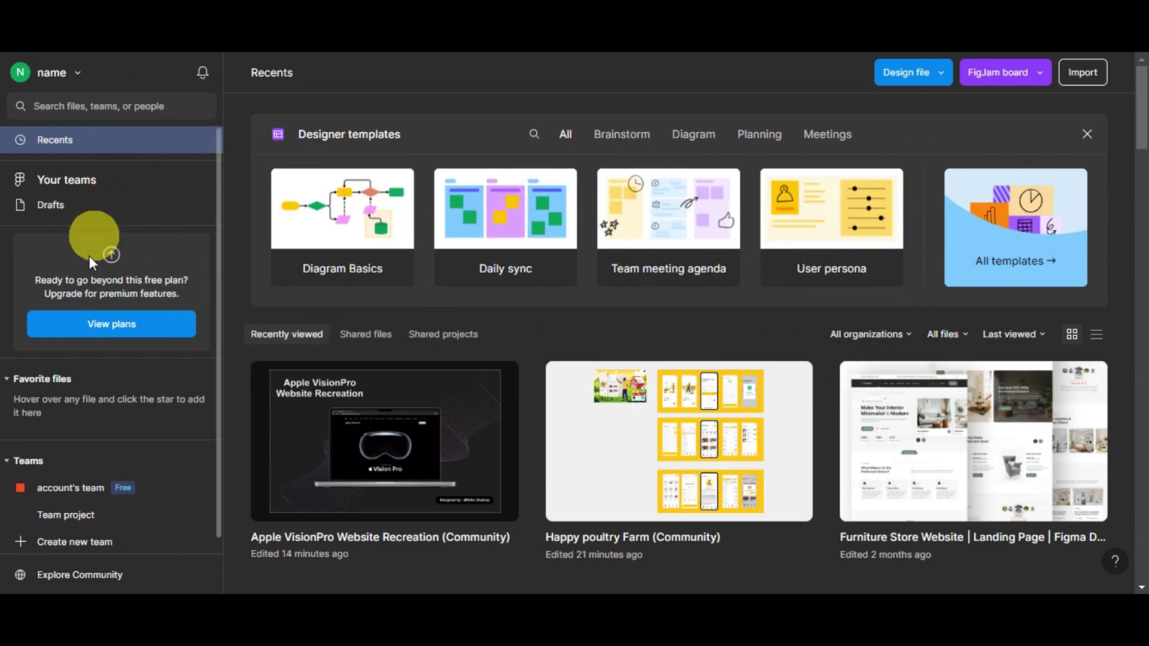
Step: Compare the yearly prices and features of the Starter, Professional and Organization plans, and close the comparison
{"action": "left_click", "coordinate": [122, 327]}
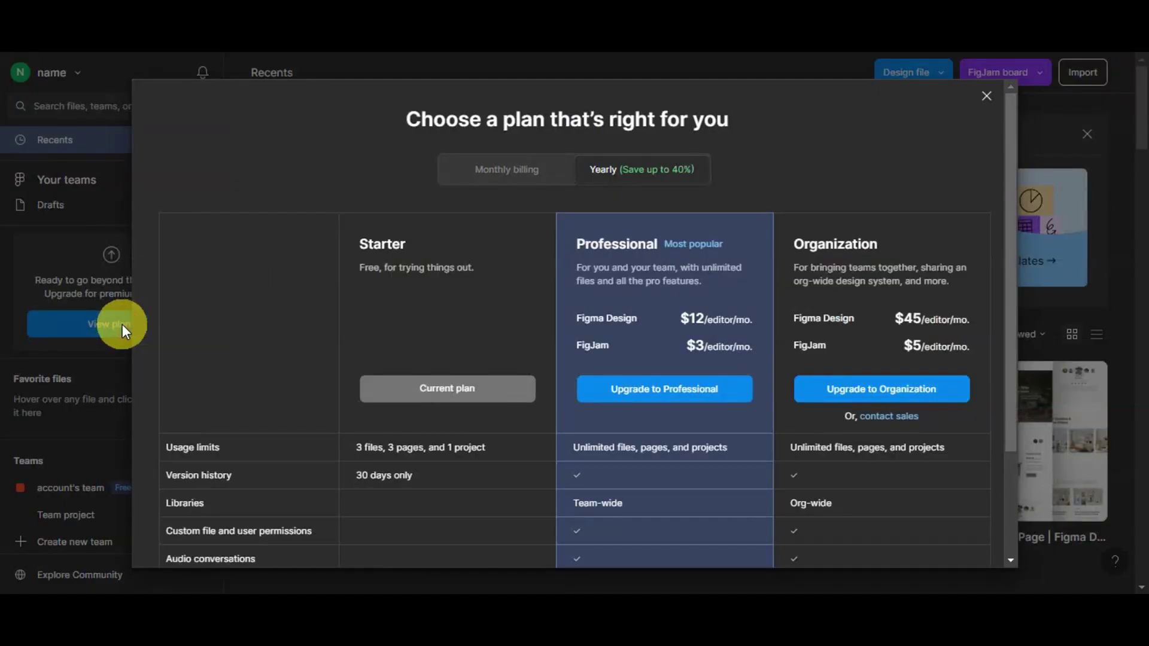
{"action": "scroll", "coordinate": [846, 167], "scroll_direction": "down", "scroll_amount": 2}
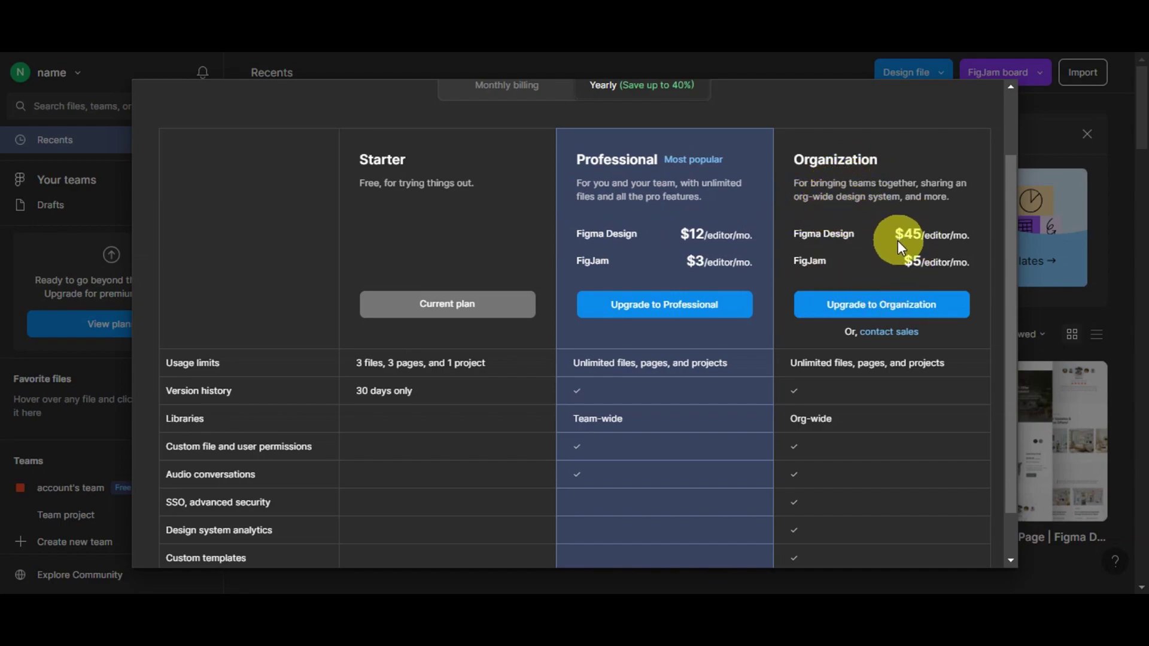
{"action": "scroll", "coordinate": [824, 274], "scroll_direction": "down", "scroll_amount": 2}
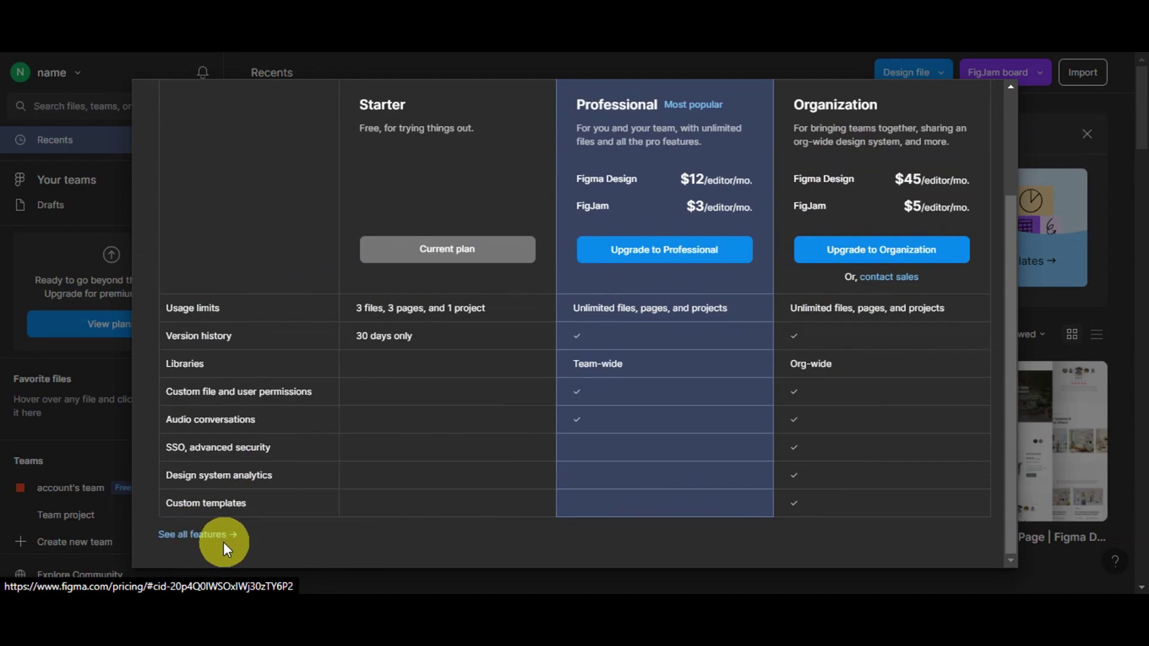
{"action": "scroll", "coordinate": [289, 538], "scroll_direction": "up", "scroll_amount": 5}
{"action": "left_click", "coordinate": [976, 97]}
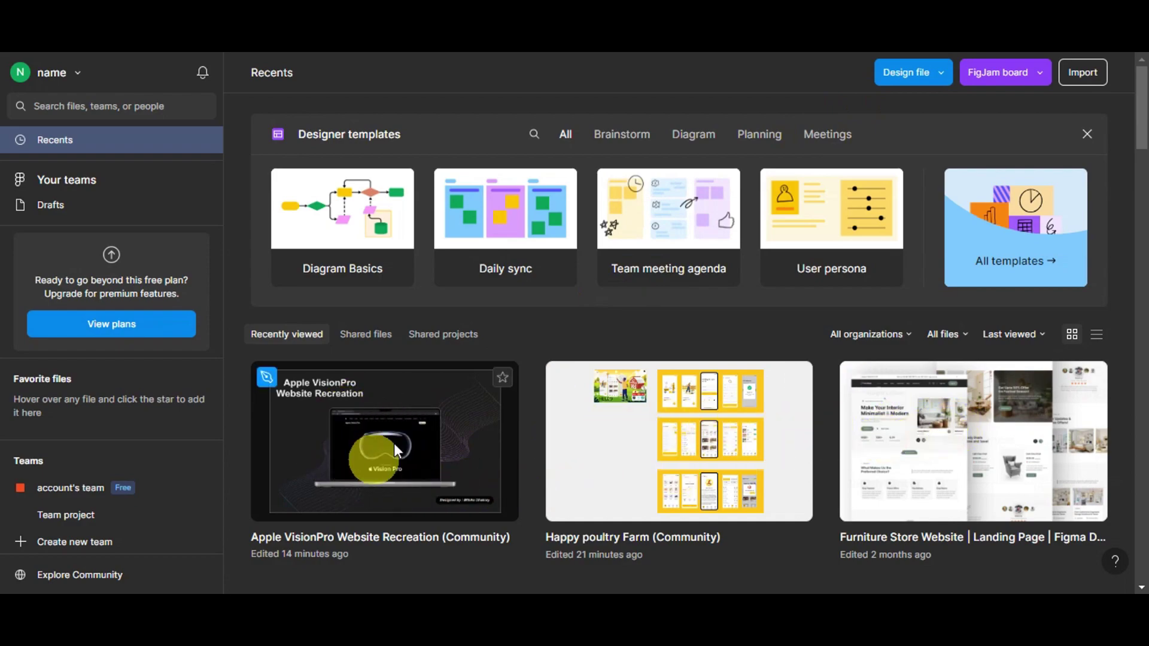
Step: Open the recent design file "Apple VisionPro Website Recreation (Community)"
{"action": "double_click", "coordinate": [319, 453]}
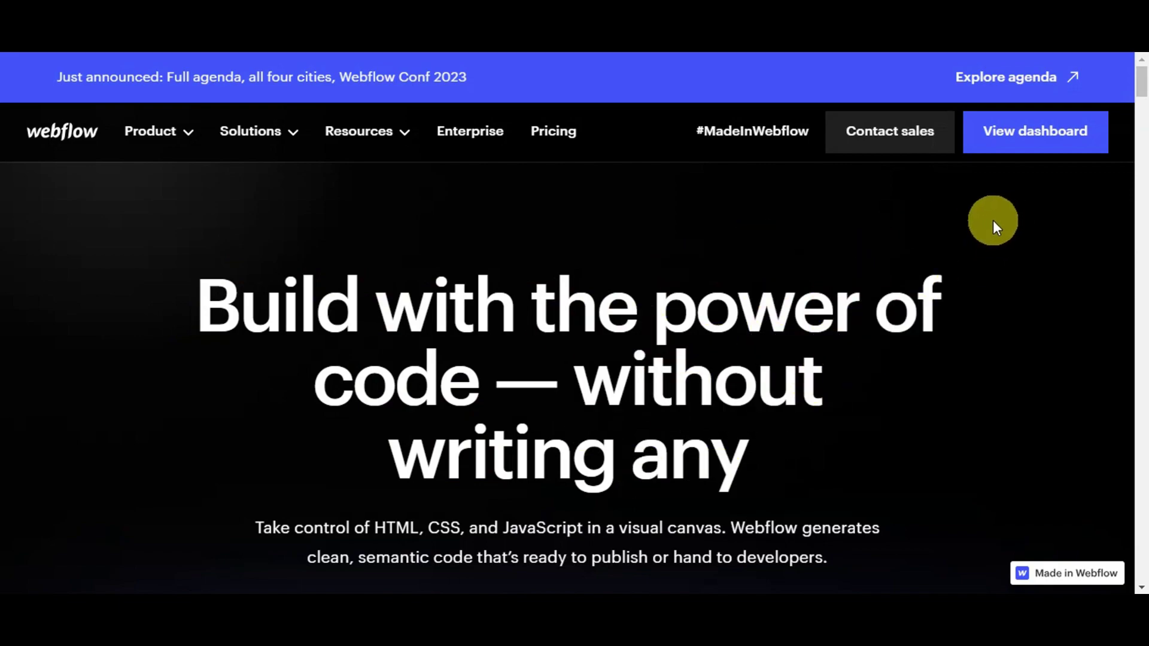
Step: Review the Webflow home page, including its benefits, page-building features, customer stories and the section on a platform designed for growth
{"action": "scroll", "coordinate": [993, 221], "scroll_direction": "down", "scroll_amount": 1}
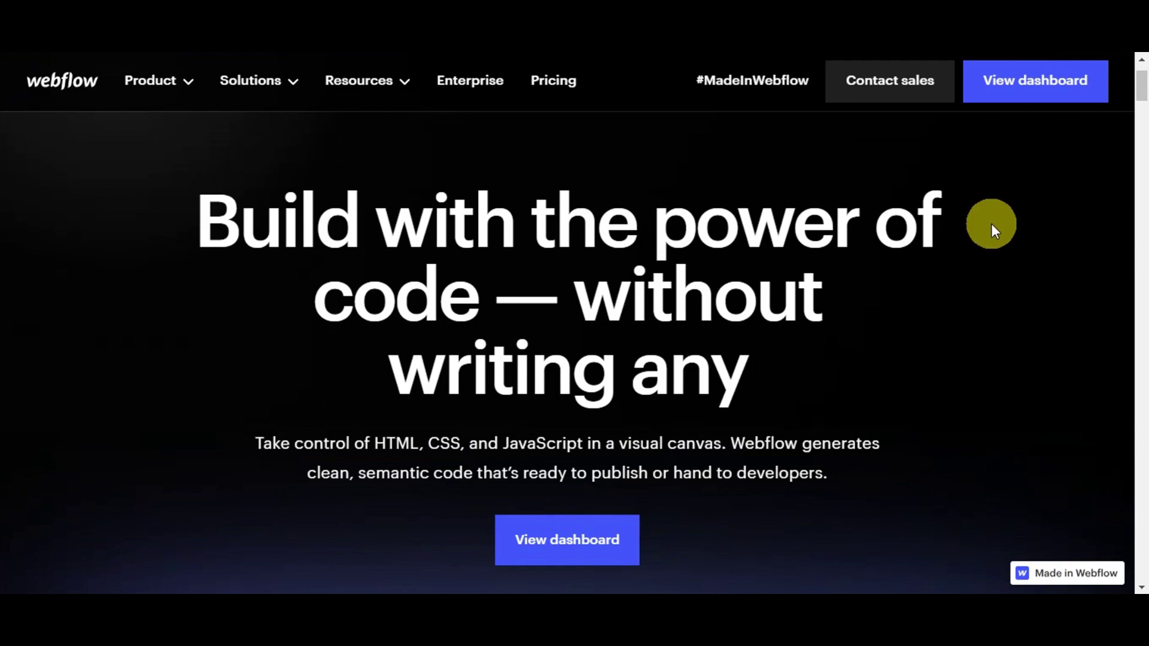
{"action": "scroll", "coordinate": [991, 224], "scroll_direction": "down", "scroll_amount": 1}
{"action": "scroll", "coordinate": [991, 224], "scroll_direction": "up", "scroll_amount": 1}
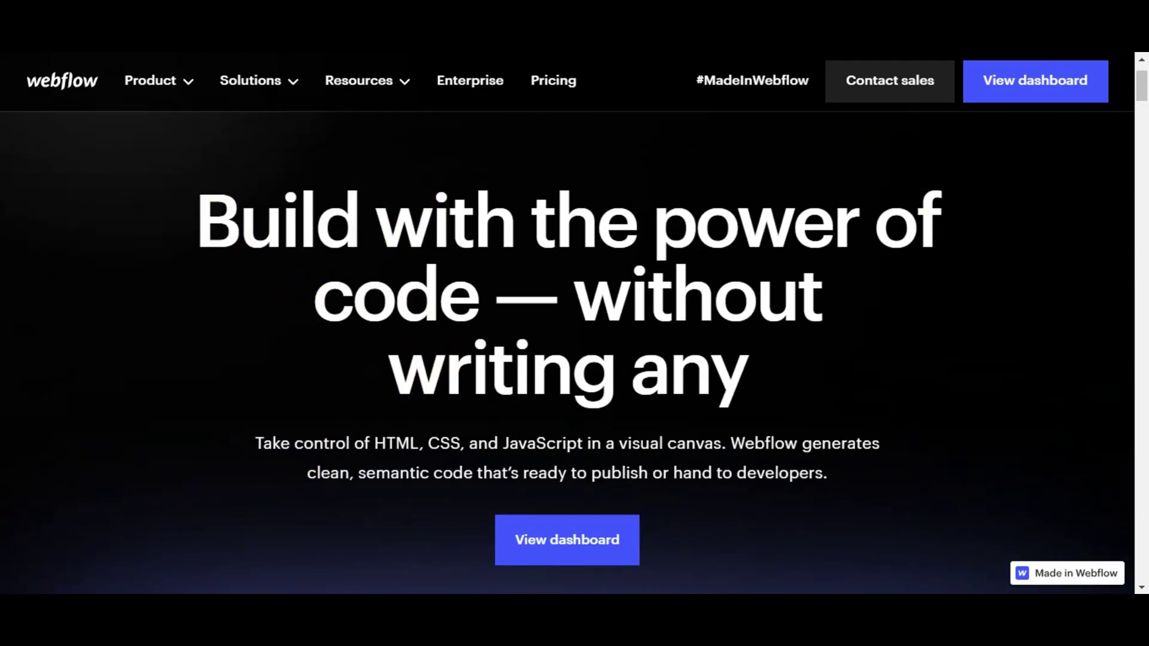
{"action": "left_click", "coordinate": [658, 184]}
{"action": "left_click", "coordinate": [206, 403]}
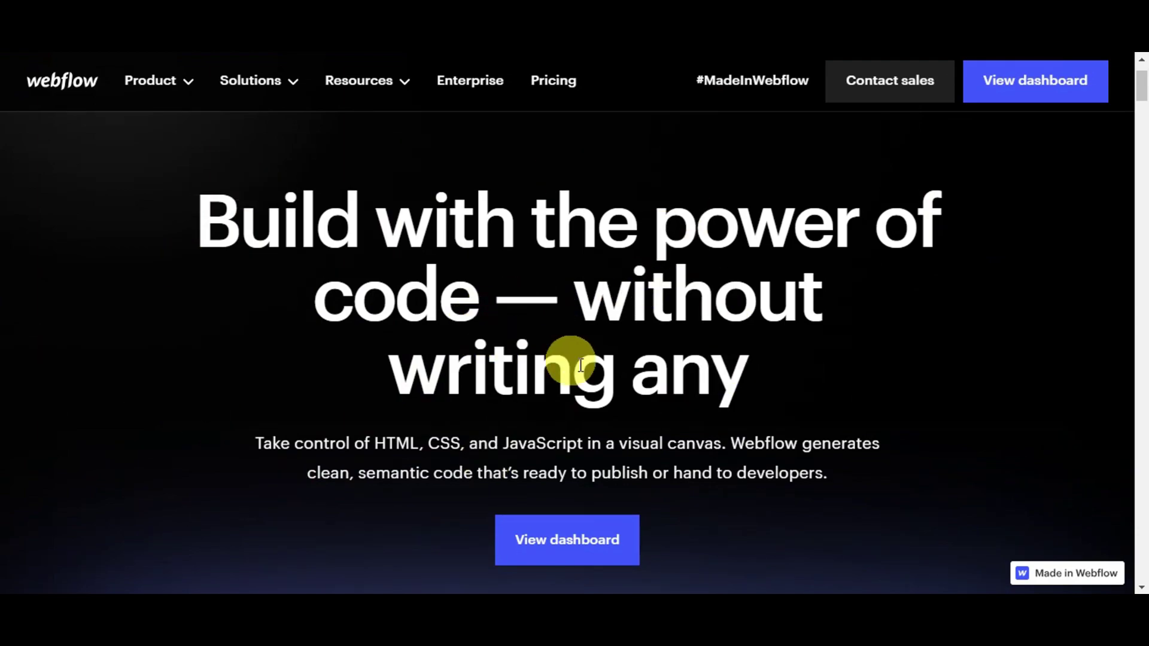
{"action": "scroll", "coordinate": [898, 293], "scroll_direction": "down", "scroll_amount": 7}
{"action": "scroll", "coordinate": [900, 297], "scroll_direction": "down", "scroll_amount": 3}
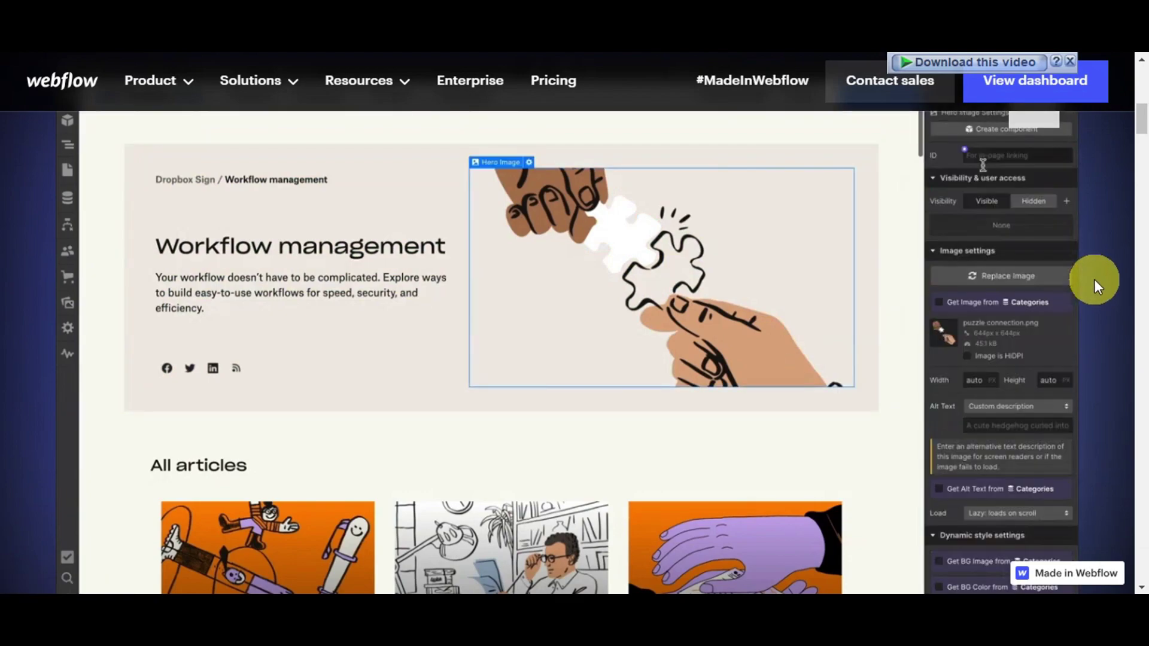
{"action": "scroll", "coordinate": [1095, 279], "scroll_direction": "down", "scroll_amount": 6}
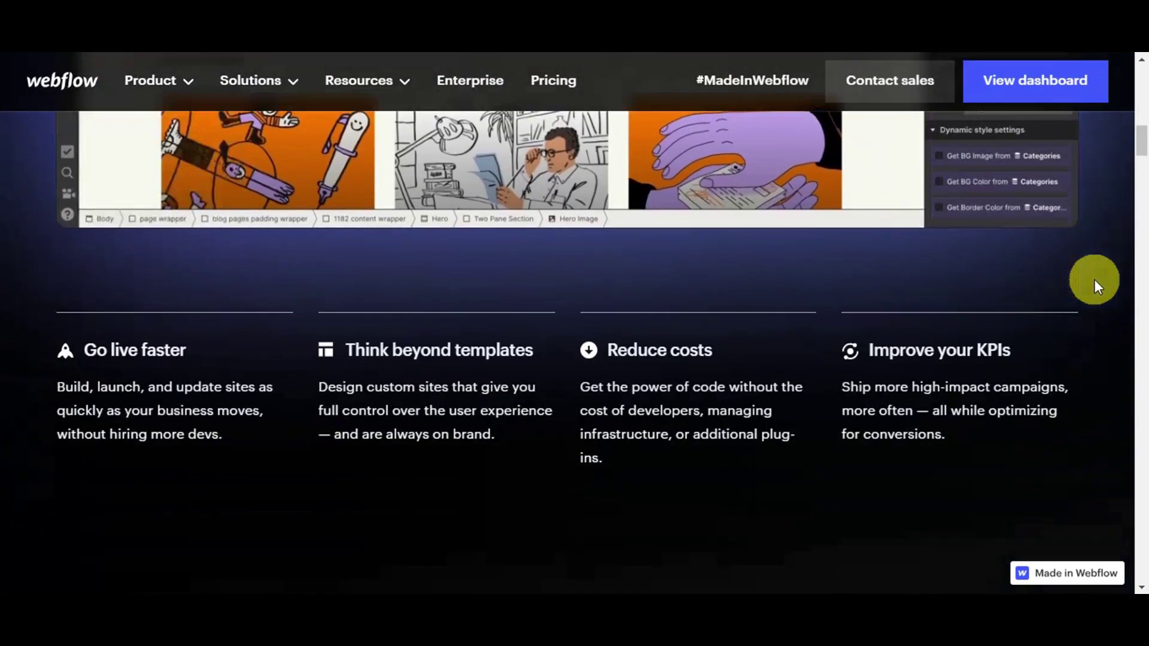
{"action": "scroll", "coordinate": [1095, 281], "scroll_direction": "down", "scroll_amount": 6}
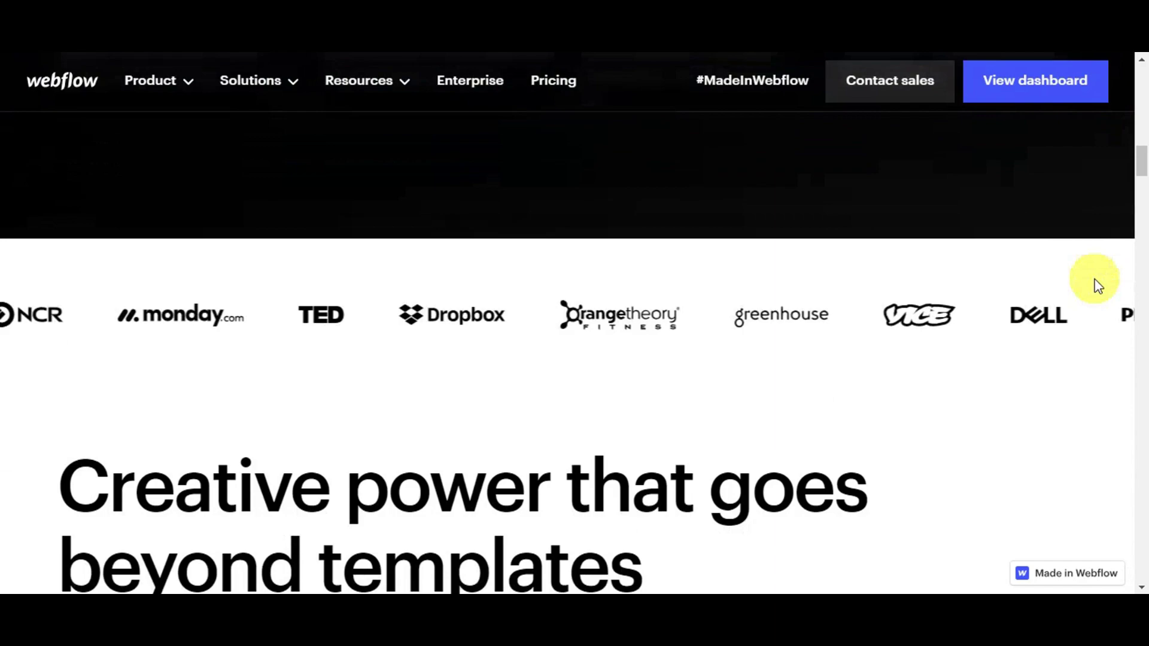
{"action": "scroll", "coordinate": [1095, 282], "scroll_direction": "down", "scroll_amount": 4}
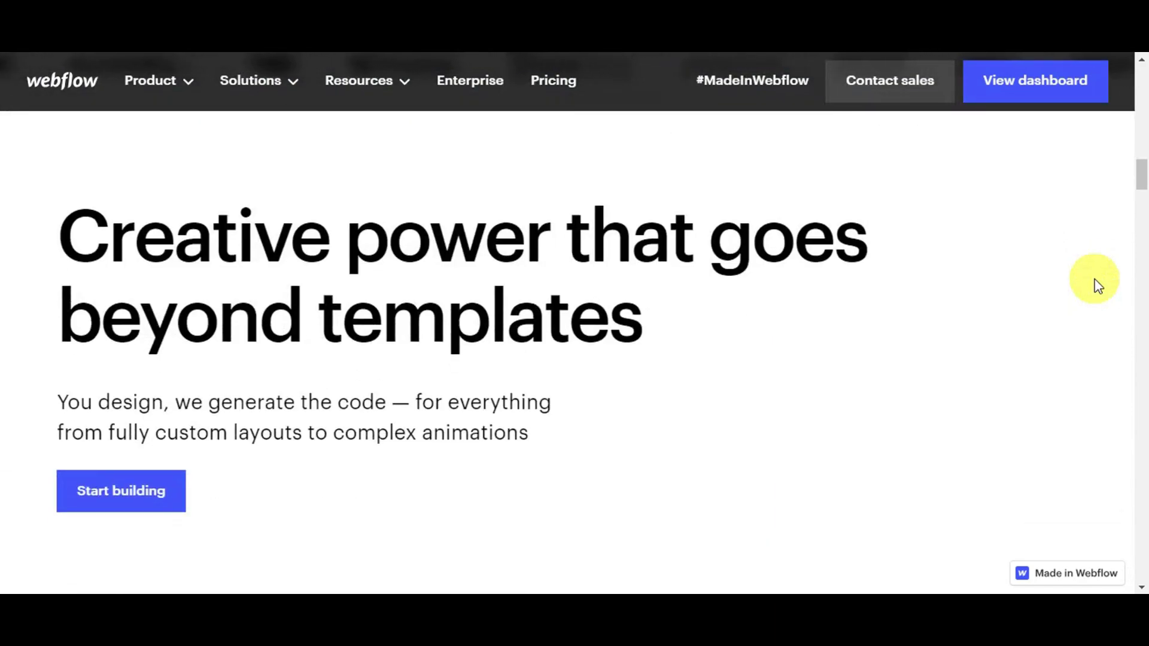
{"action": "scroll", "coordinate": [1096, 284], "scroll_direction": "down", "scroll_amount": 8}
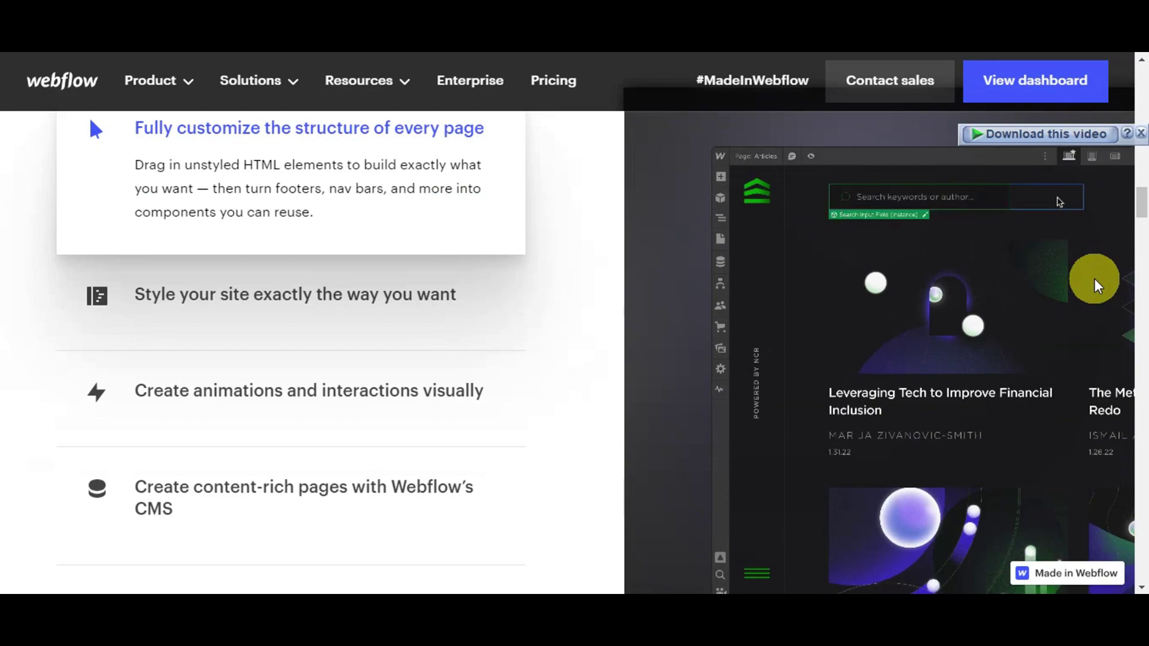
{"action": "scroll", "coordinate": [1094, 274], "scroll_direction": "down", "scroll_amount": 9}
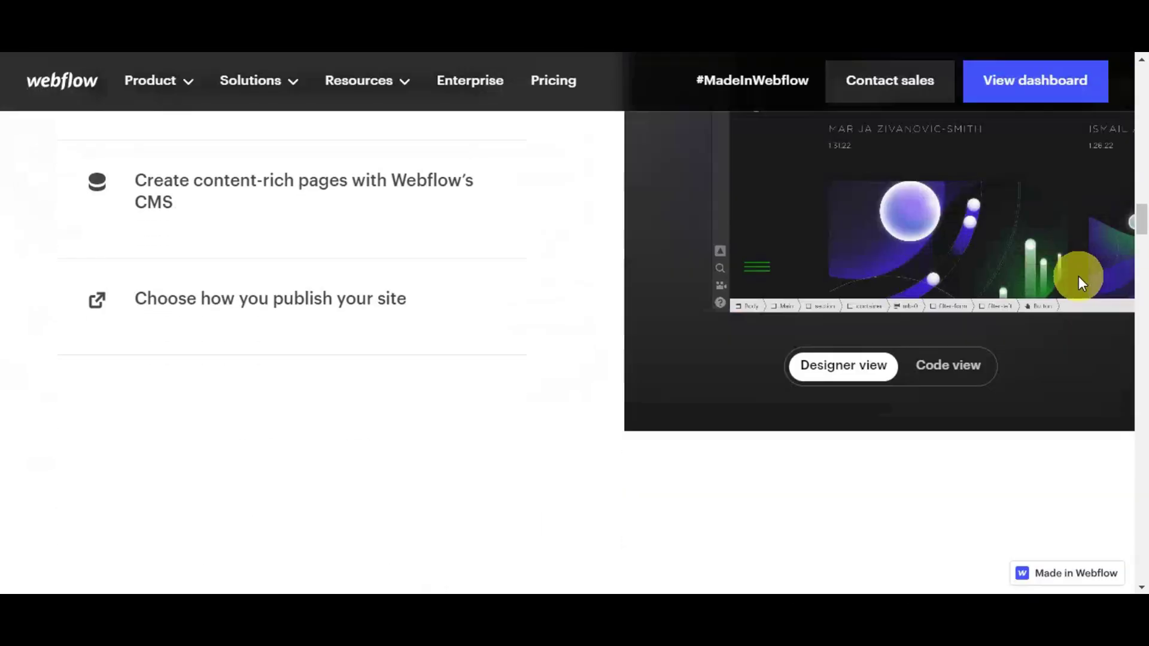
{"action": "scroll", "coordinate": [1079, 286], "scroll_direction": "down", "scroll_amount": 7}
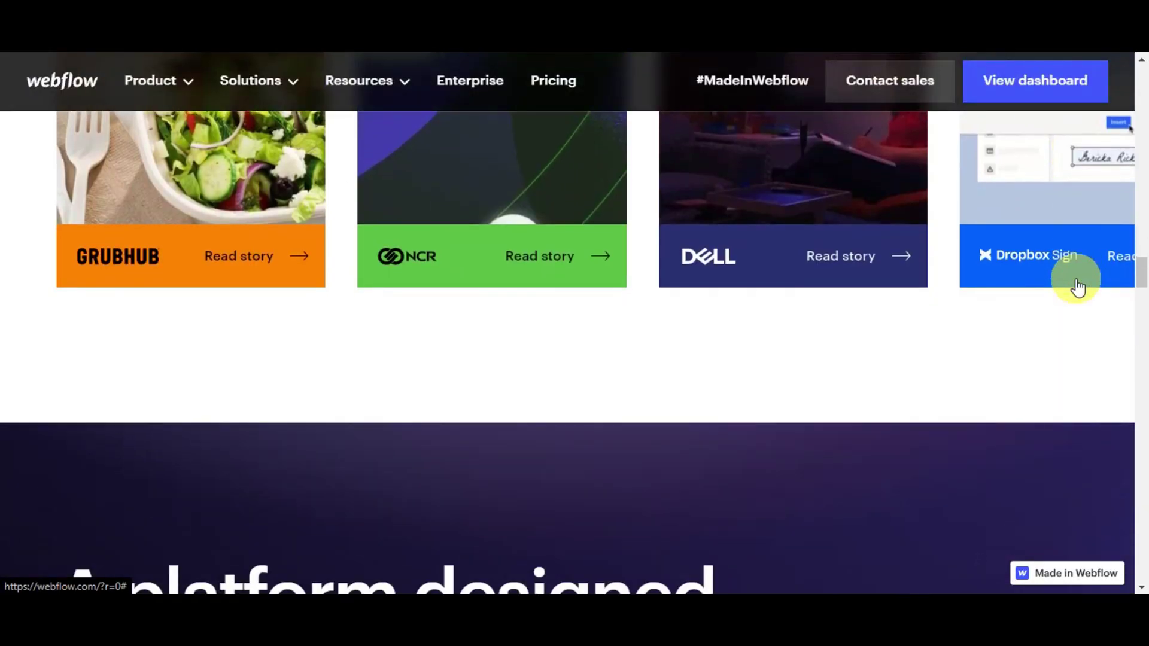
{"action": "scroll", "coordinate": [1079, 286], "scroll_direction": "down", "scroll_amount": 6}
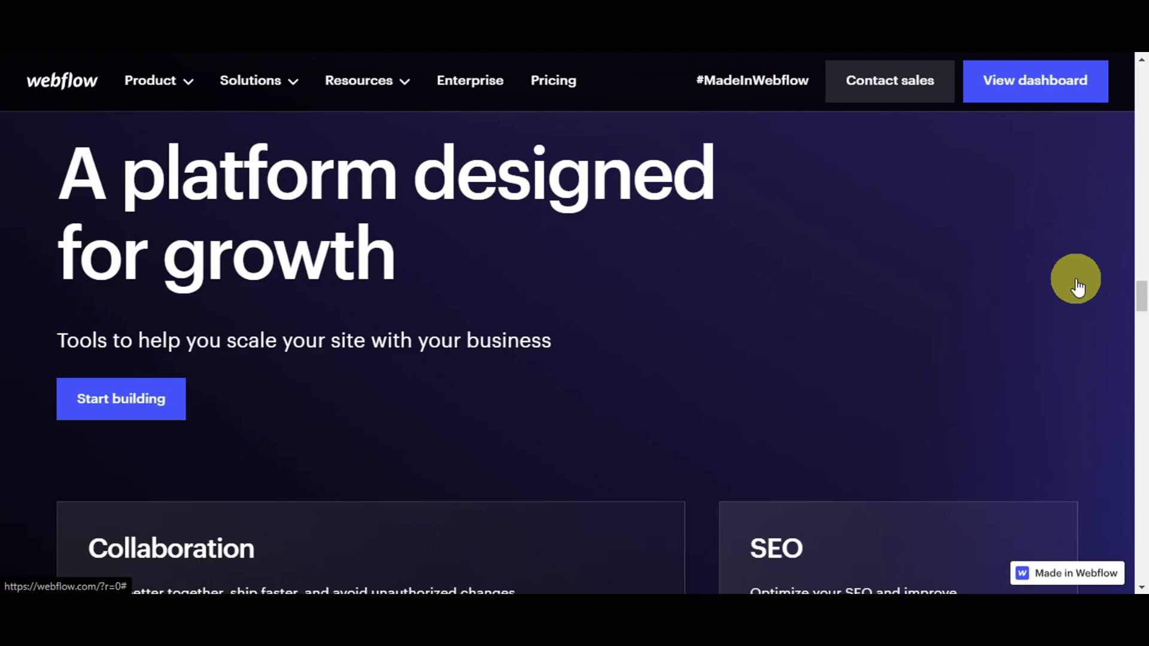
{"action": "scroll", "coordinate": [1081, 267], "scroll_direction": "up", "scroll_amount": 1}
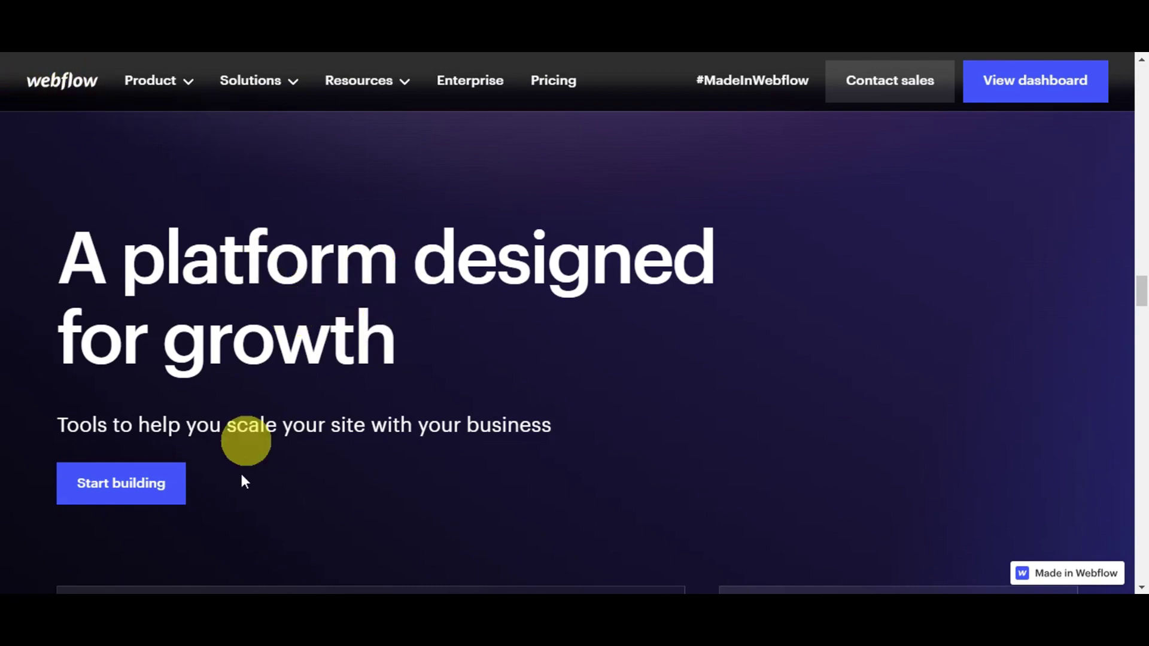
Step: Start building in Webflow and look over the dashboard's existing site and the available workspace options
{"action": "left_click", "coordinate": [141, 498]}
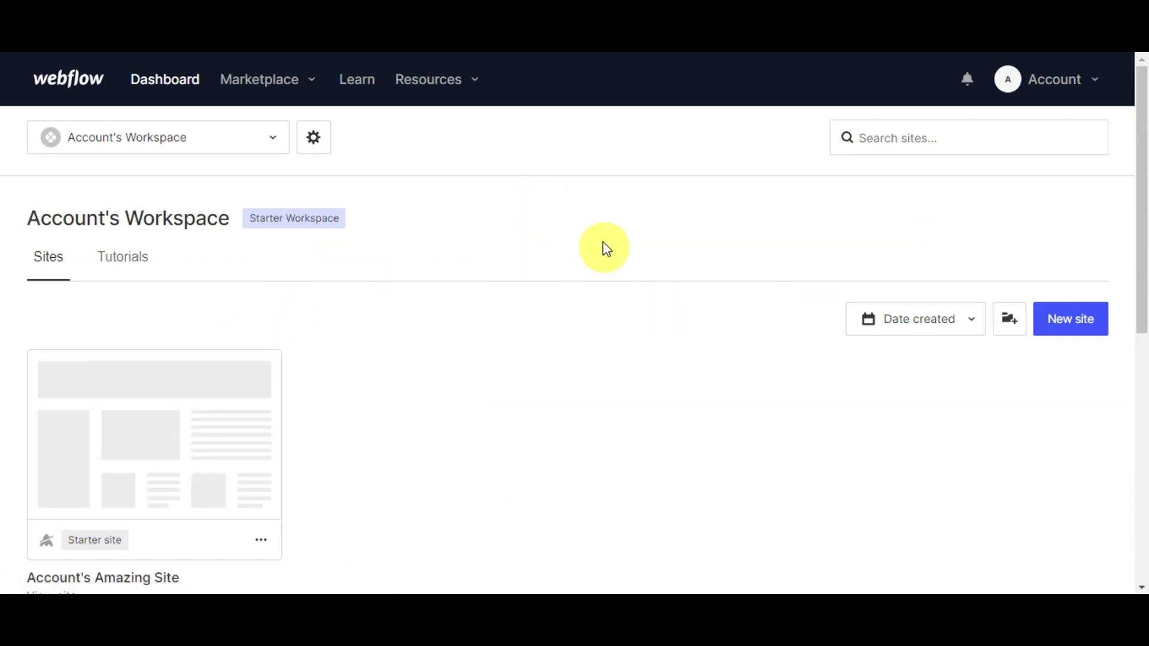
{"action": "scroll", "coordinate": [94, 359], "scroll_direction": "down", "scroll_amount": 3}
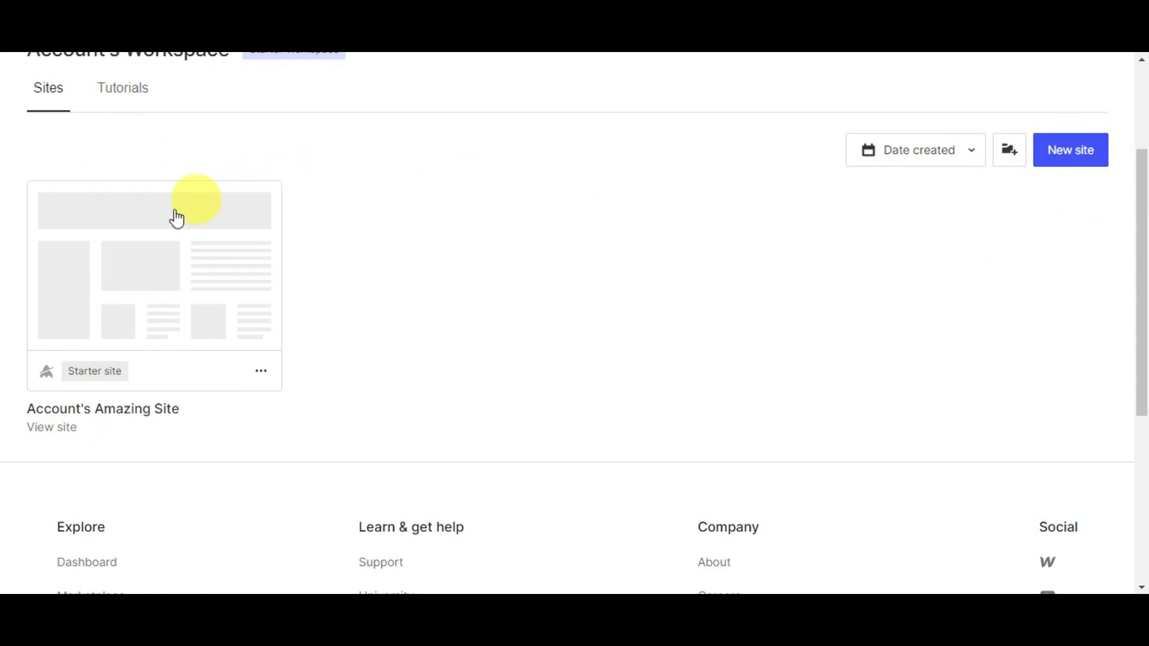
{"action": "scroll", "coordinate": [275, 329], "scroll_direction": "up", "scroll_amount": 3}
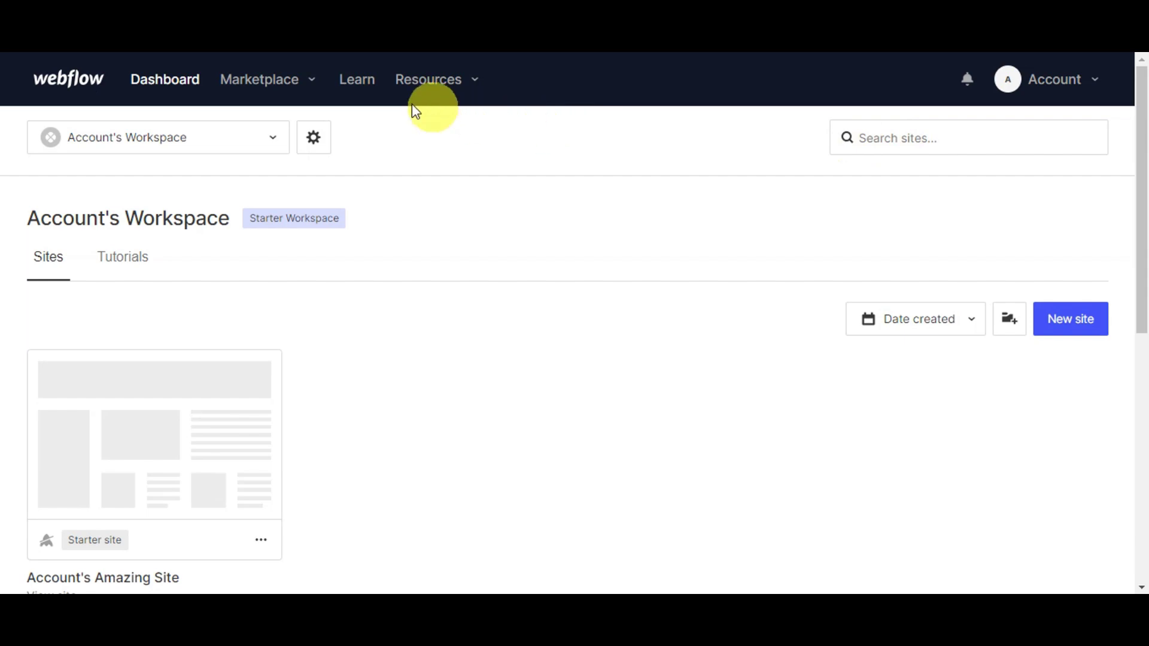
{"action": "left_click", "coordinate": [271, 139]}
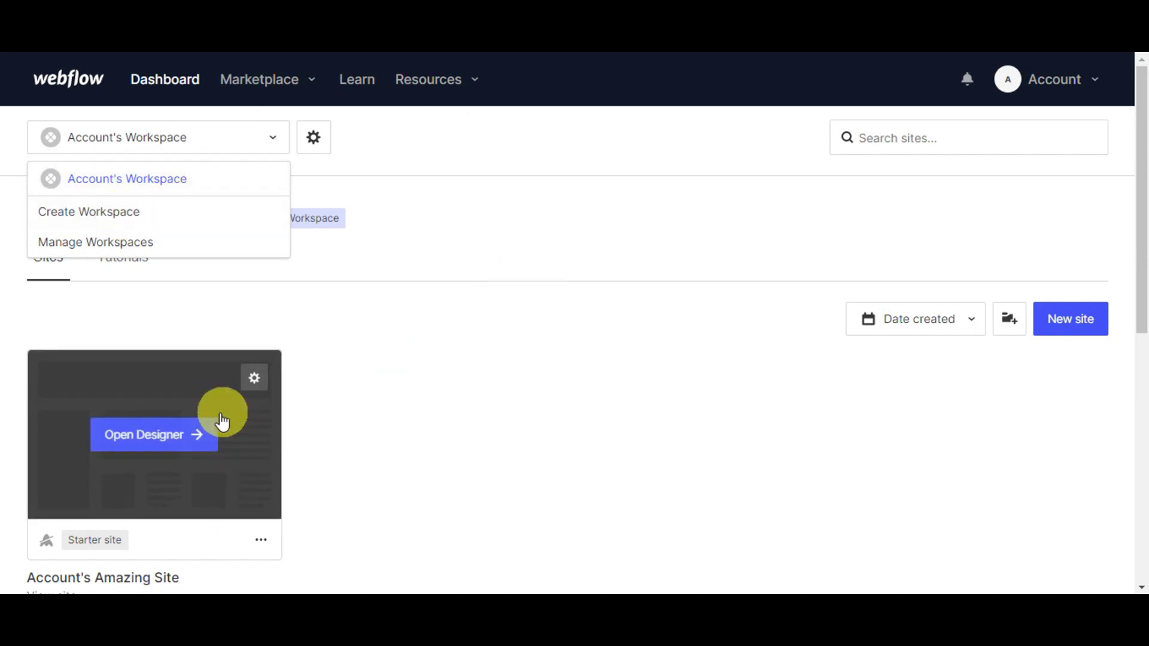
Step: Open "Account's Amazing Site" in the Webflow Designer, and return to the cover page of the Figma design file
{"action": "left_click", "coordinate": [147, 442]}
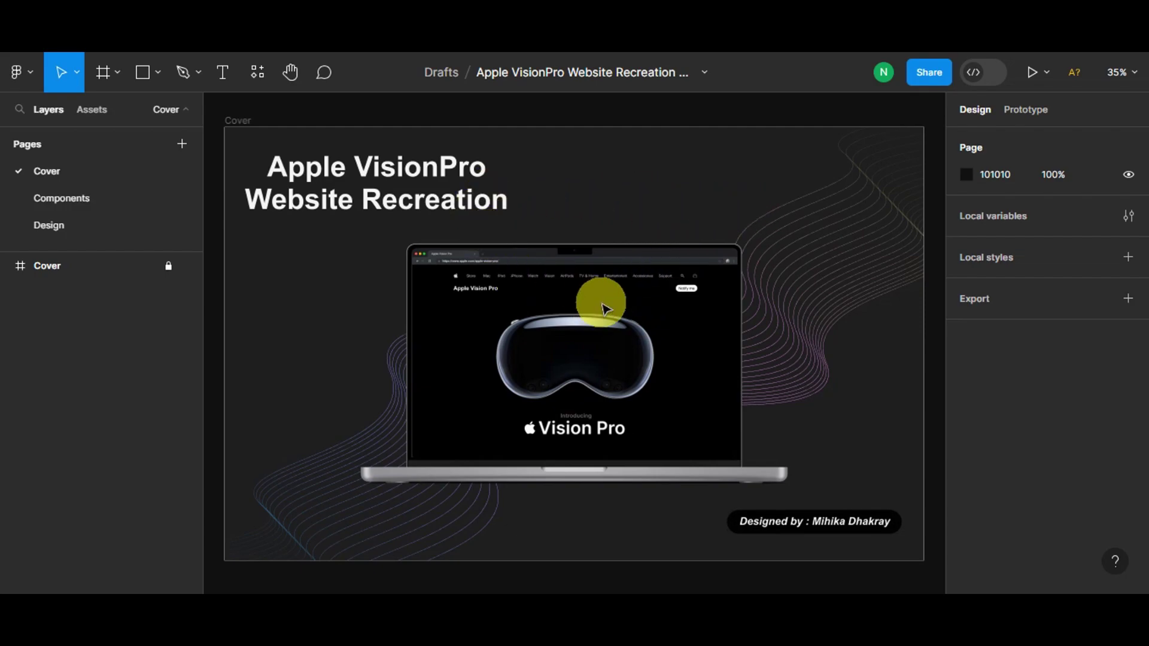
{"action": "scroll", "coordinate": [603, 303], "scroll_direction": "down", "scroll_amount": 3}
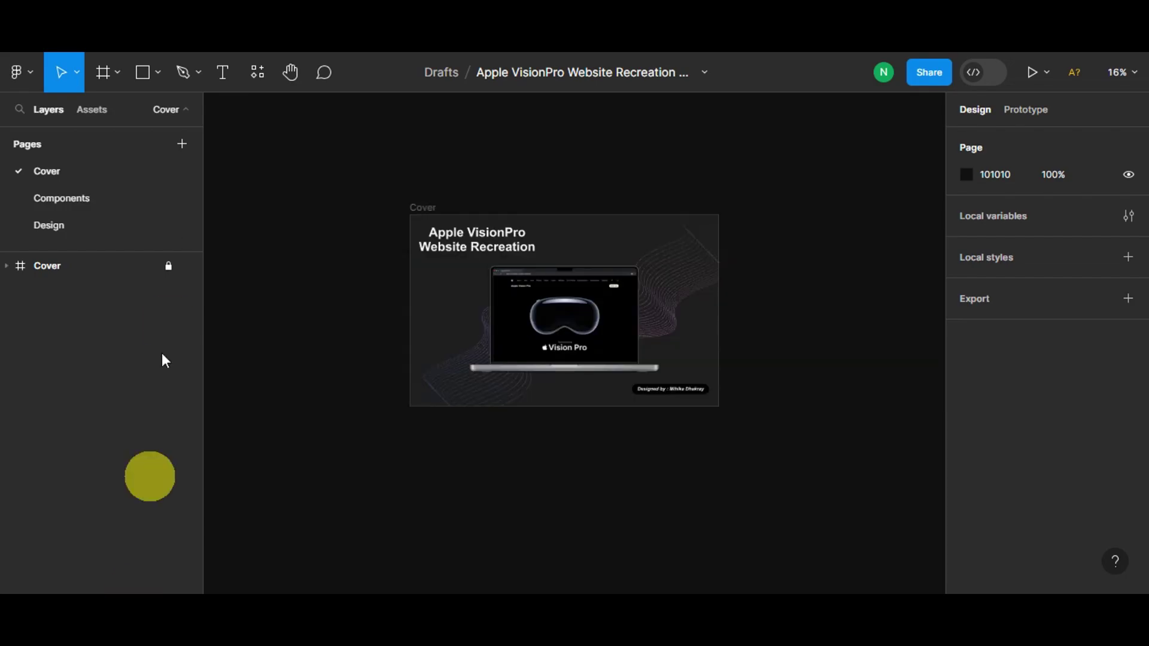
{"action": "left_click", "coordinate": [27, 74]}
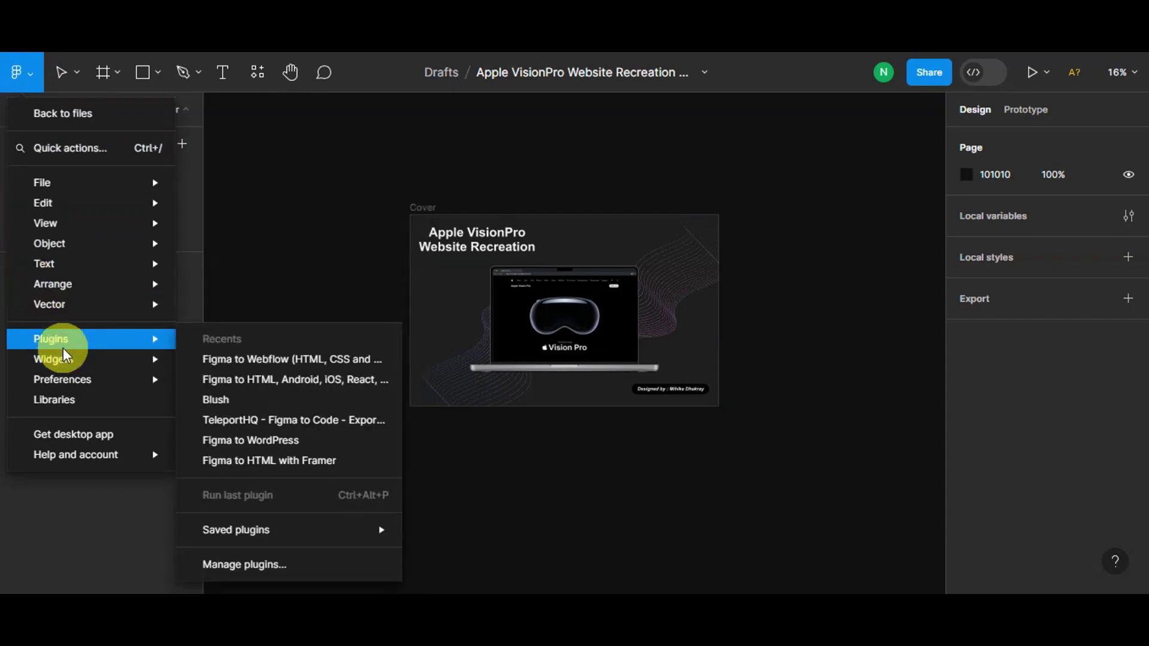
{"action": "left_click", "coordinate": [213, 574]}
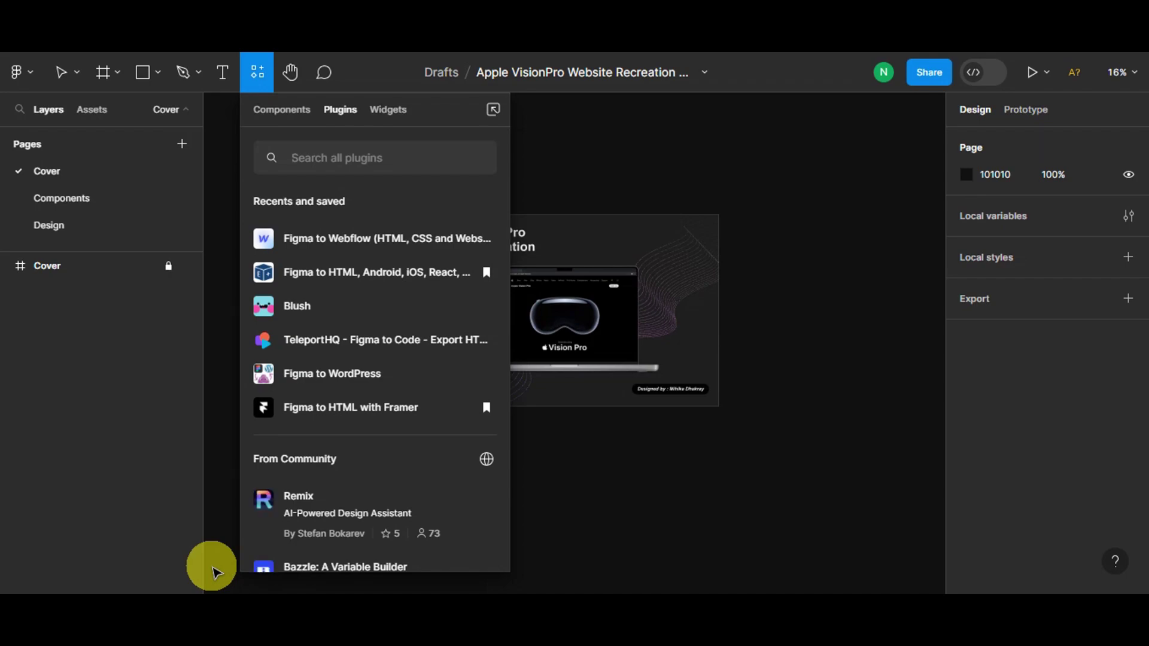
{"action": "left_click", "coordinate": [704, 165]}
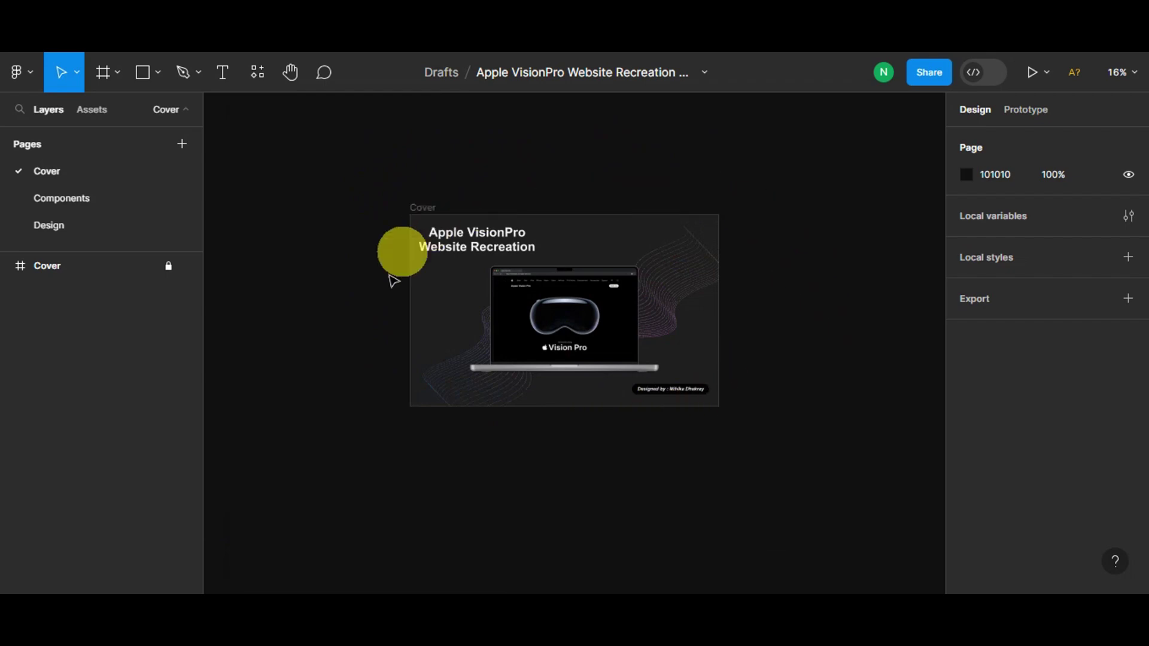
{"action": "left_click_drag", "start_coordinate": [381, 199], "coordinate": [747, 435]}
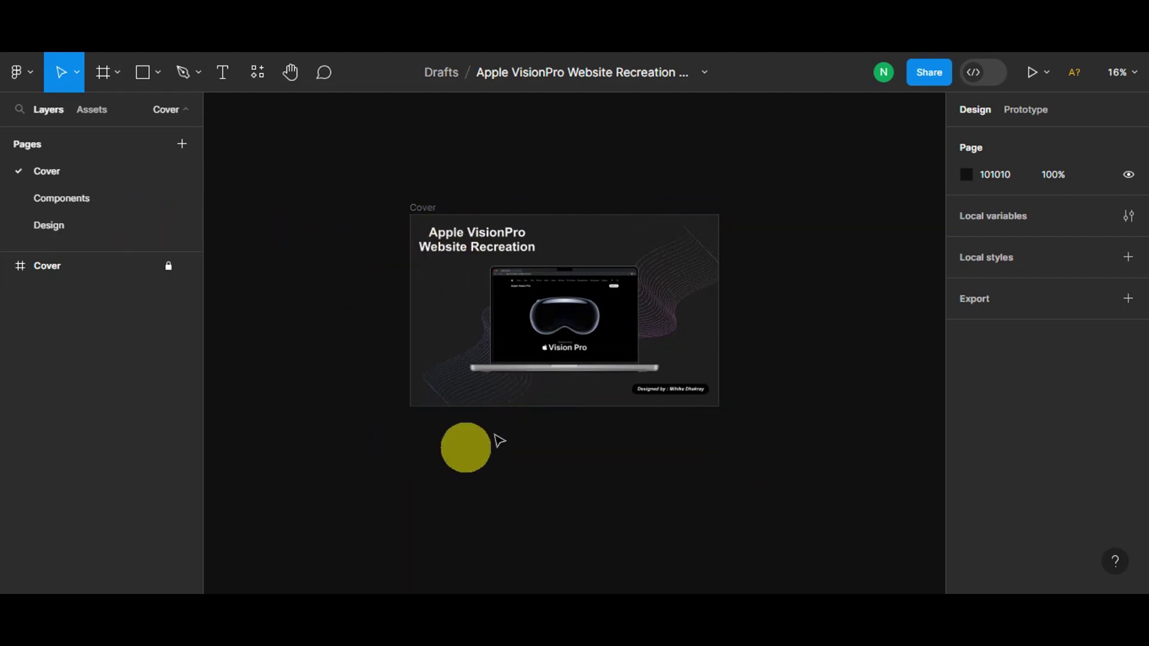
Step: Open the Design page and select the "mac os chrome header" frame inside MacBook Air - 1
{"action": "left_click", "coordinate": [60, 230]}
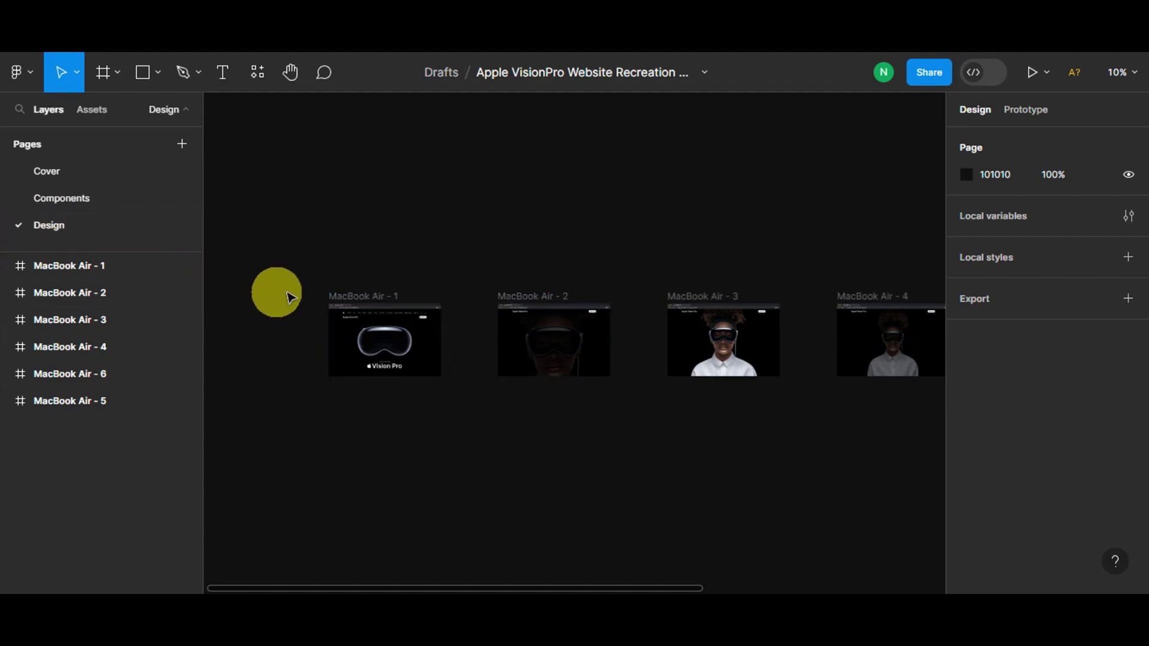
{"action": "left_click", "coordinate": [345, 307]}
{"action": "scroll", "coordinate": [346, 350], "scroll_direction": "up", "scroll_amount": 5}
Step: Search all plugins for "FIGMA TO WEBFLOW"
{"action": "left_click", "coordinate": [30, 74]}
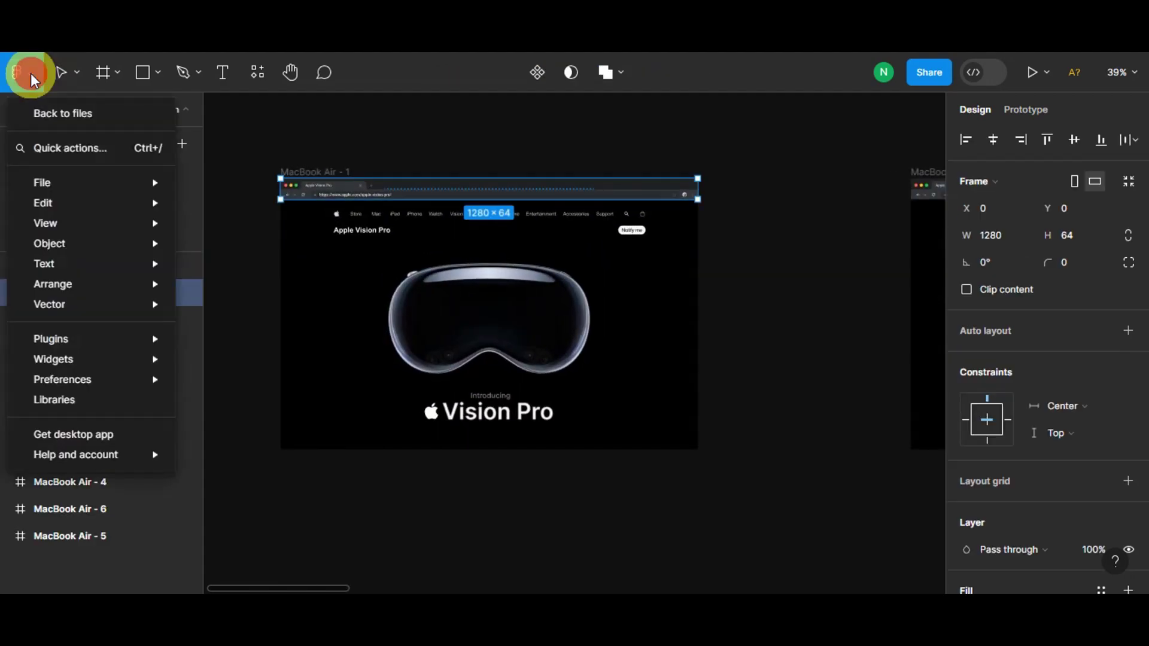
{"action": "mouse_move", "coordinate": [82, 337]}
{"action": "left_click", "coordinate": [240, 563]}
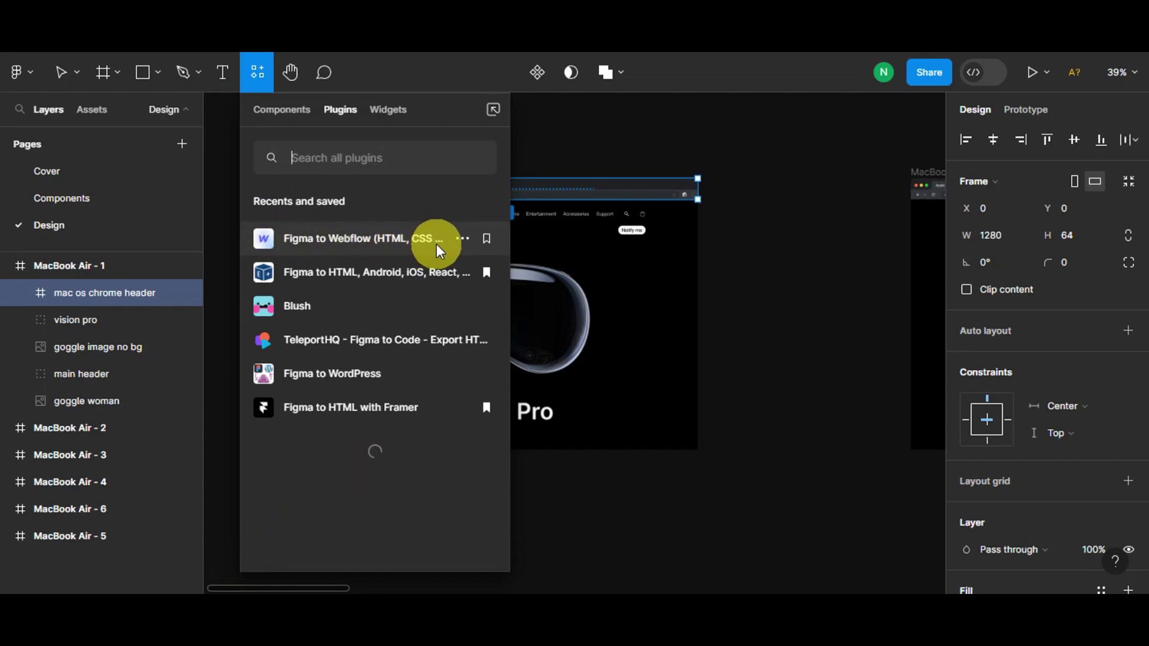
{"action": "left_click", "coordinate": [379, 156]}
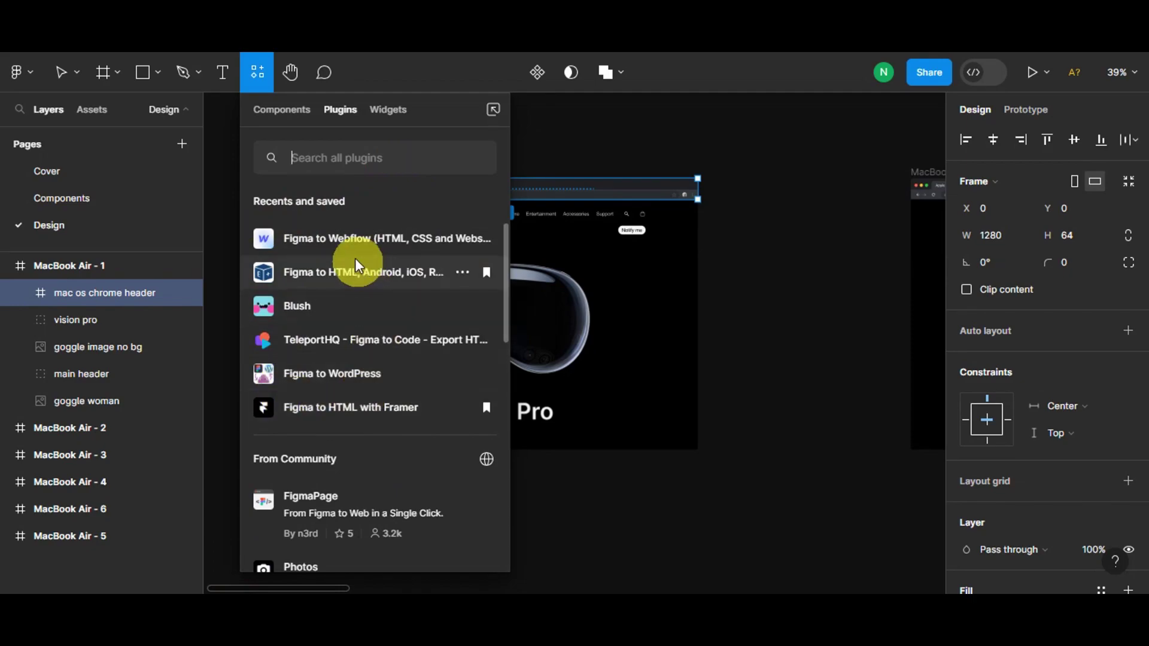
{"action": "type", "text": "F"}
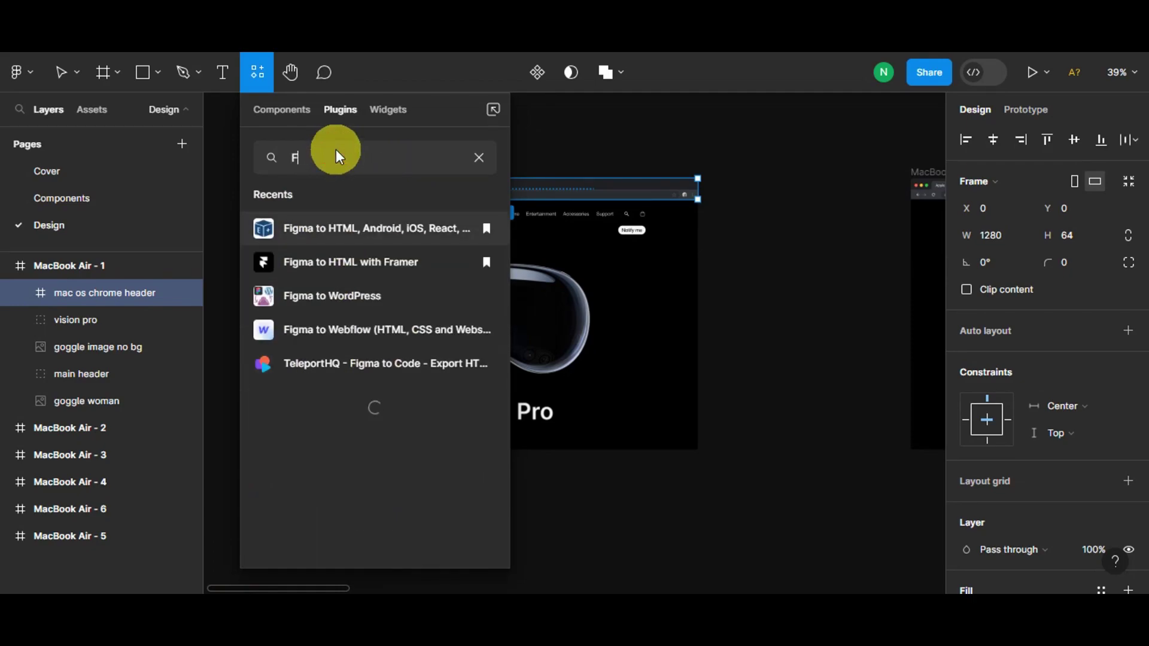
{"action": "type", "text": "IGMA TO WEBFLOW"}
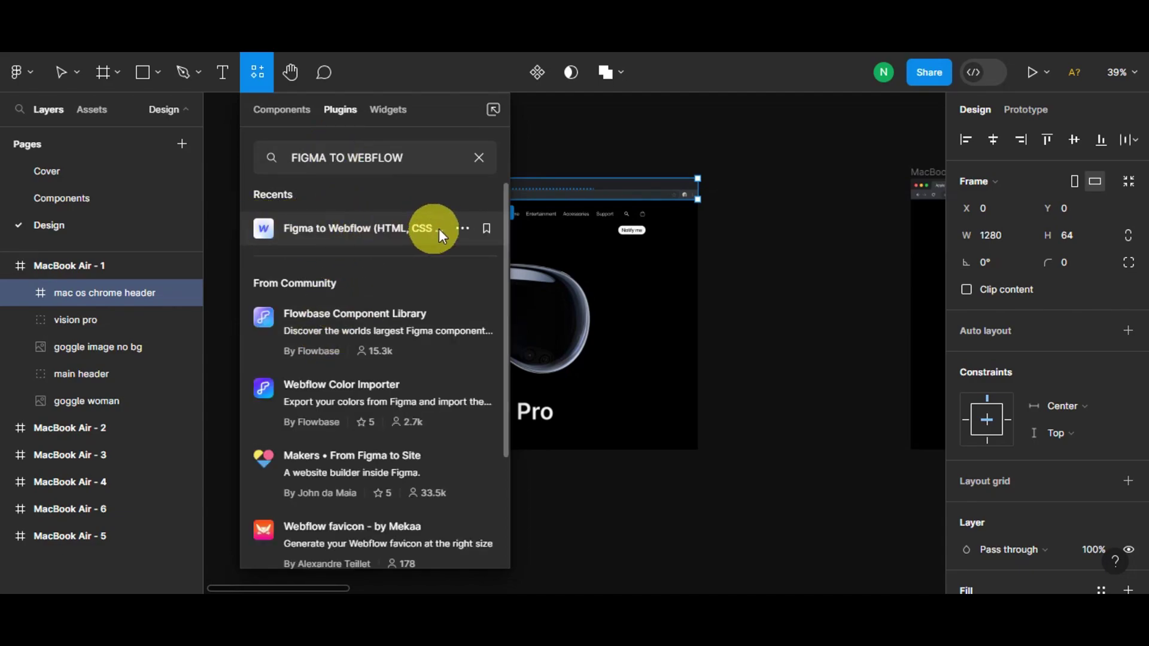
Step: Review the details of the Figma to Webflow plugin by Webflow Labs, including supported features, workflow tips and caveats, and save the plugin
{"action": "left_click", "coordinate": [461, 228]}
{"action": "left_click", "coordinate": [448, 259]}
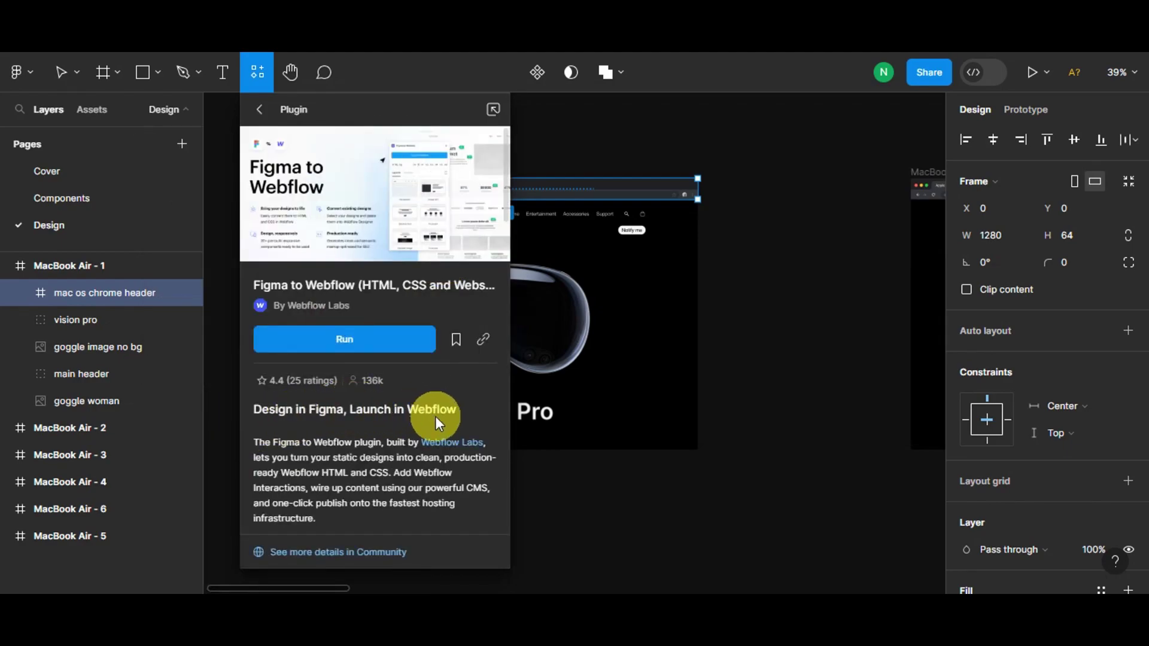
{"action": "mouse_move", "coordinate": [296, 379]}
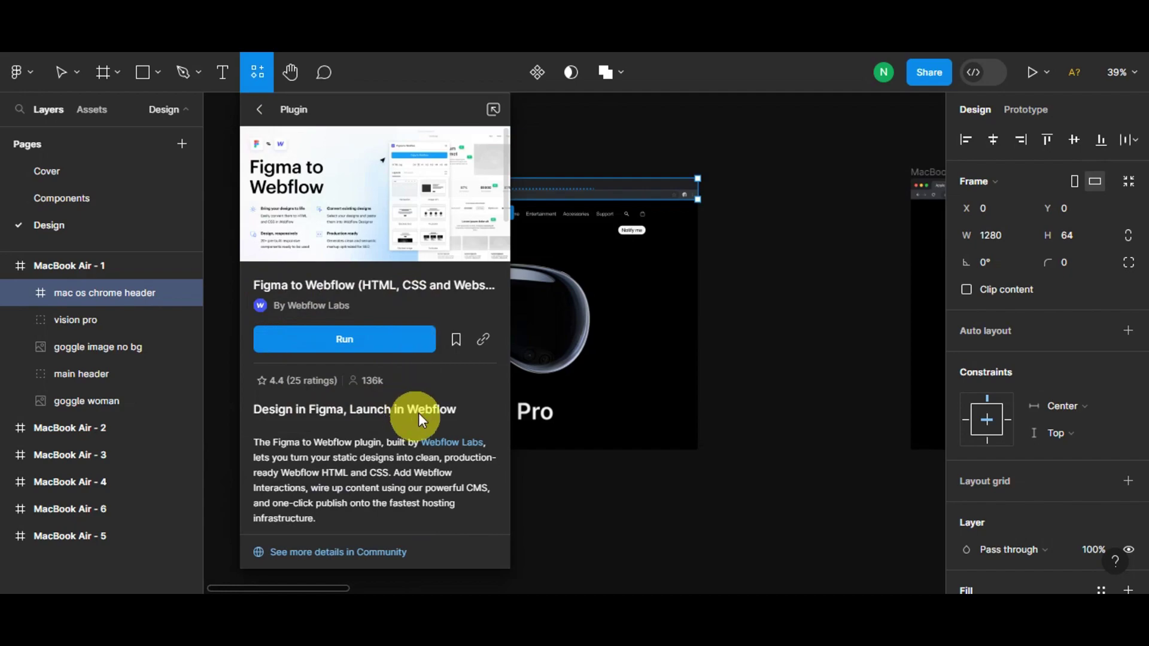
{"action": "scroll", "coordinate": [446, 403], "scroll_direction": "down", "scroll_amount": 3}
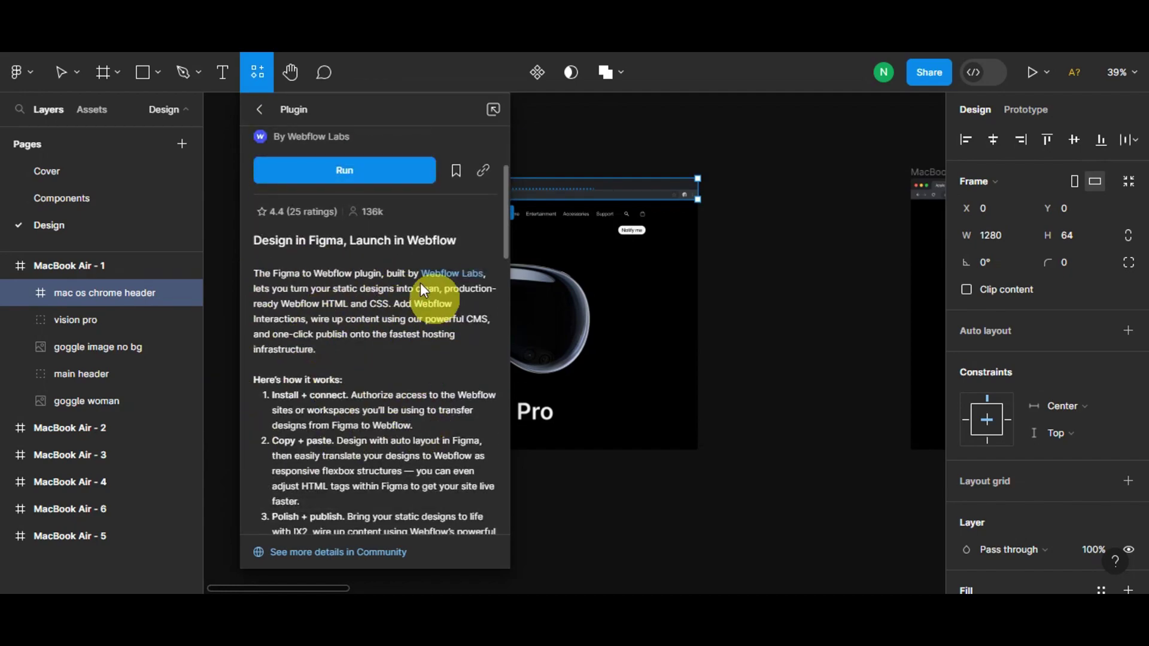
{"action": "scroll", "coordinate": [412, 263], "scroll_direction": "down", "scroll_amount": 3}
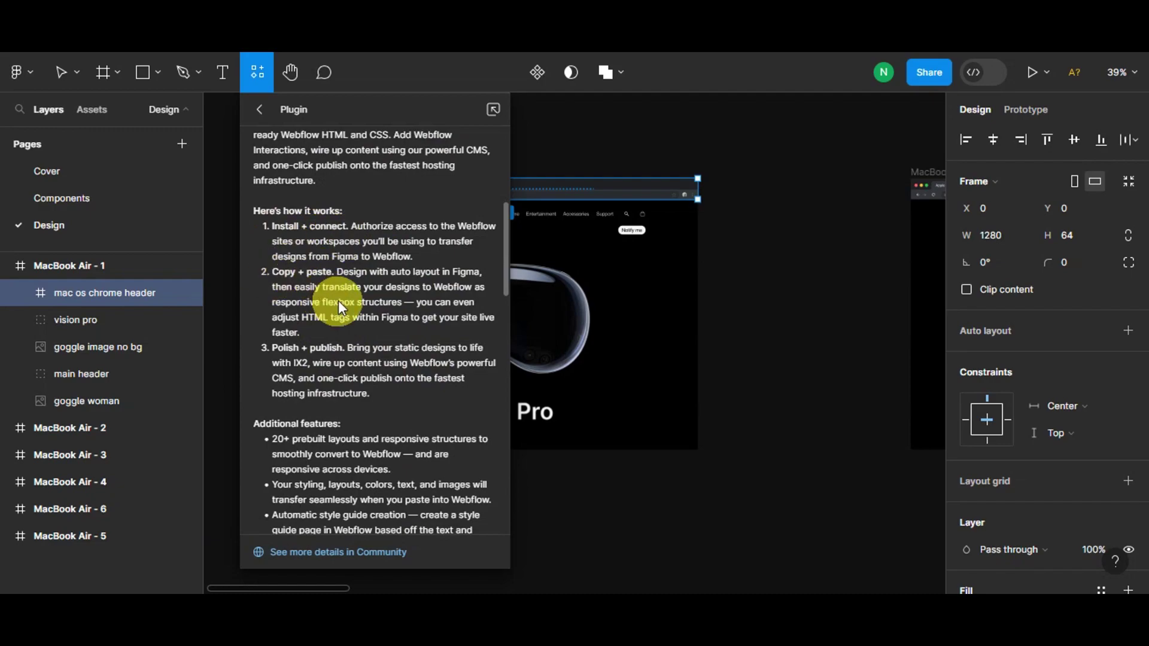
{"action": "scroll", "coordinate": [386, 359], "scroll_direction": "down", "scroll_amount": 5}
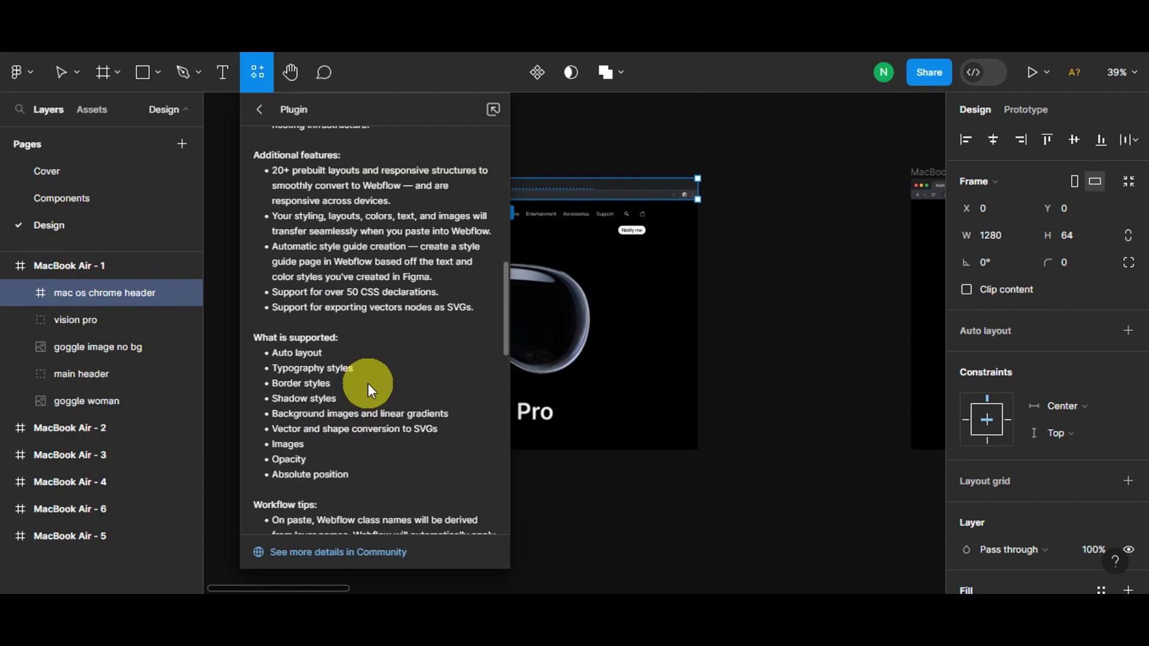
{"action": "scroll", "coordinate": [359, 281], "scroll_direction": "down", "scroll_amount": 6}
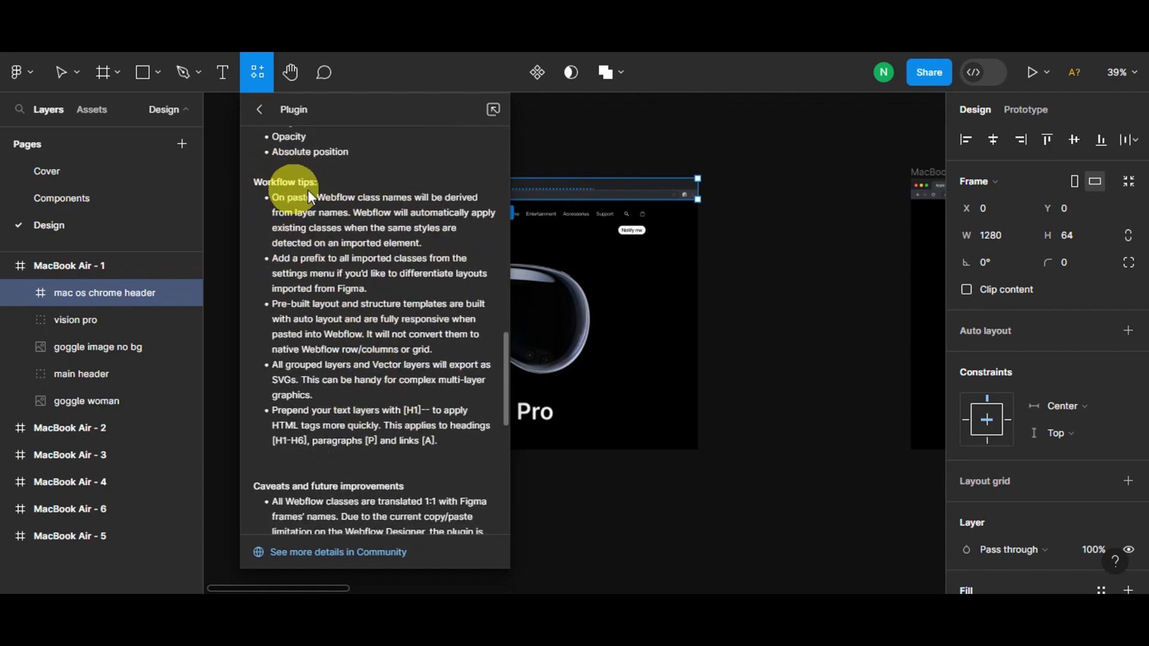
{"action": "scroll", "coordinate": [358, 231], "scroll_direction": "down", "scroll_amount": 6}
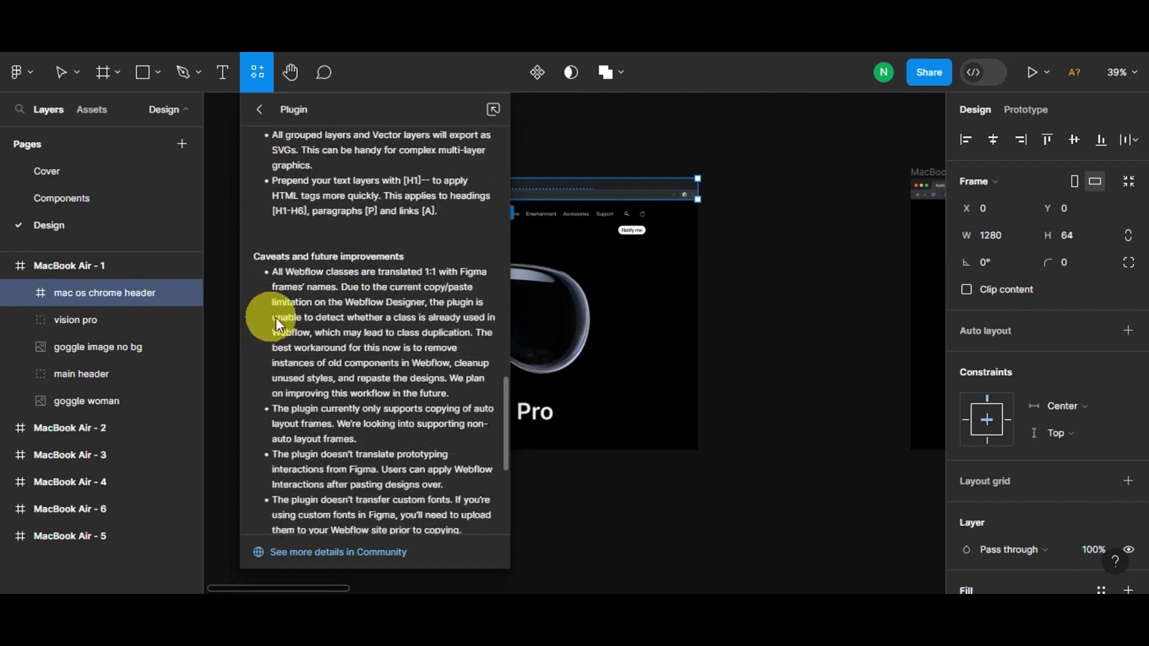
{"action": "scroll", "coordinate": [397, 317], "scroll_direction": "down", "scroll_amount": 6}
{"action": "scroll", "coordinate": [394, 371], "scroll_direction": "up", "scroll_amount": 13}
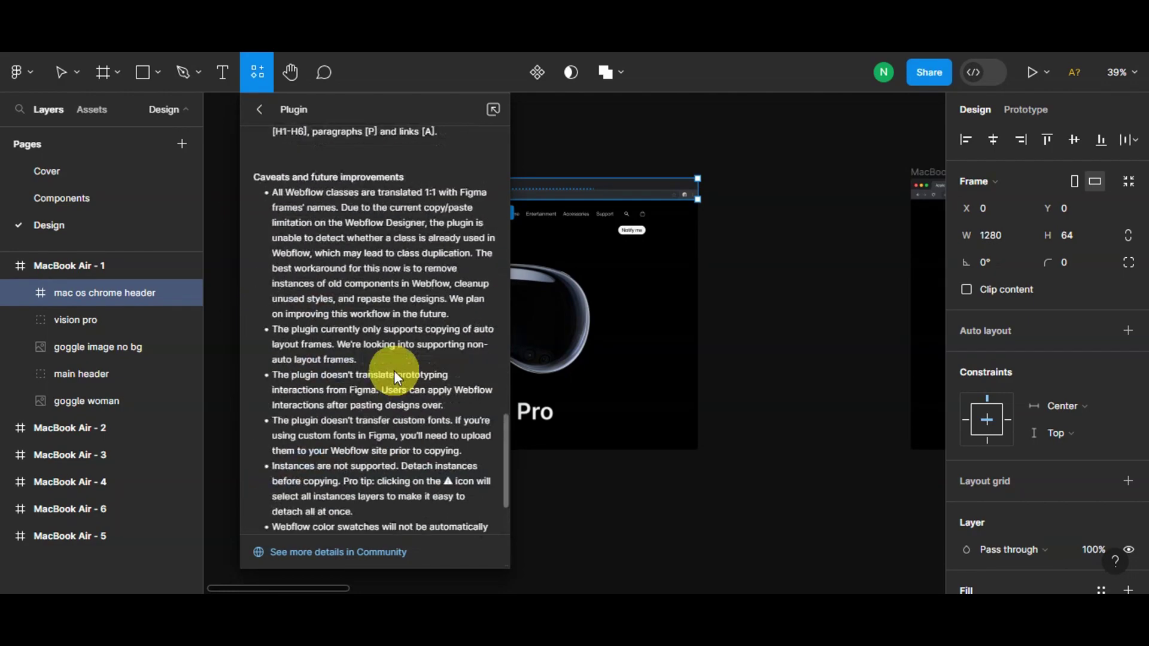
{"action": "scroll", "coordinate": [394, 371], "scroll_direction": "up", "scroll_amount": 10}
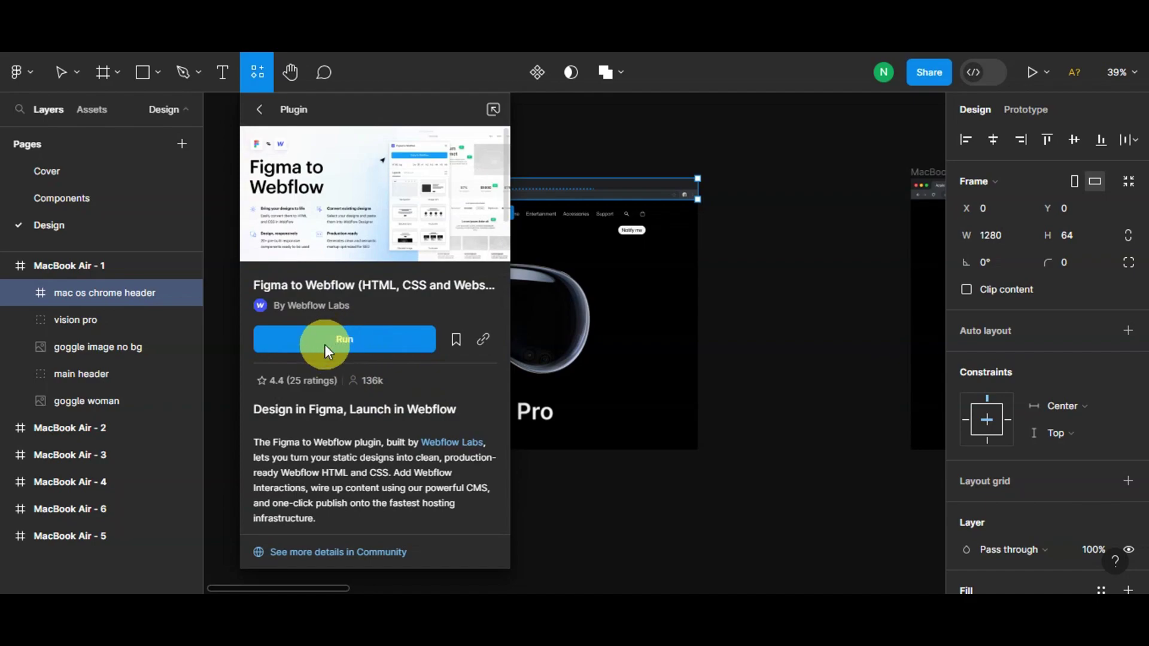
{"action": "left_click", "coordinate": [455, 340]}
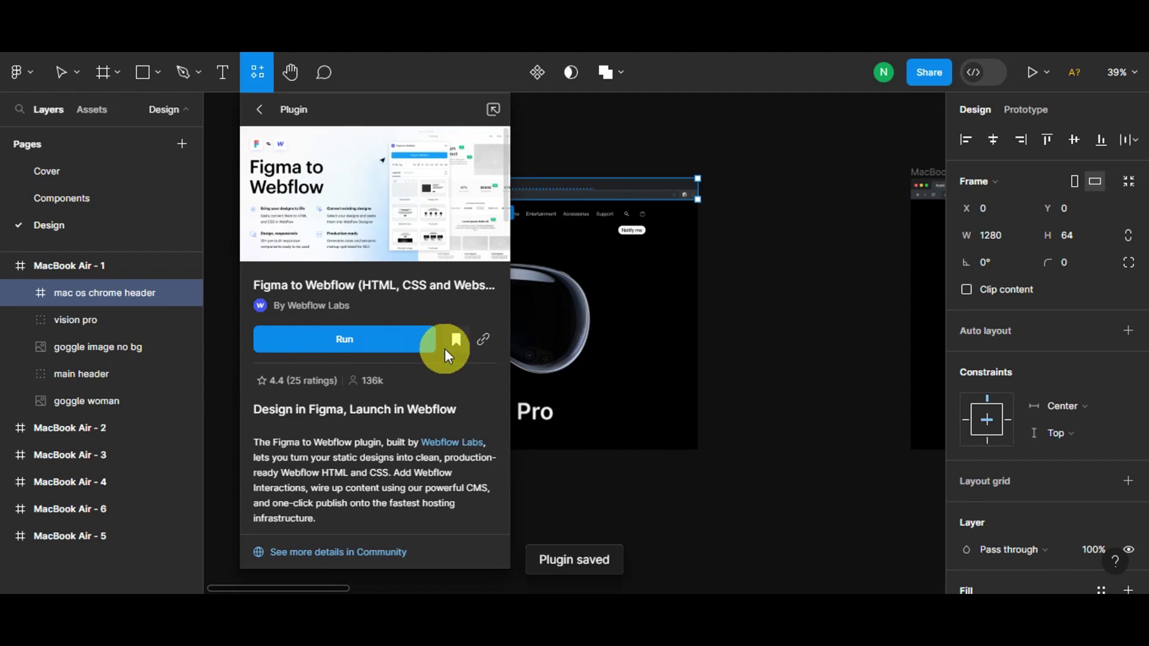
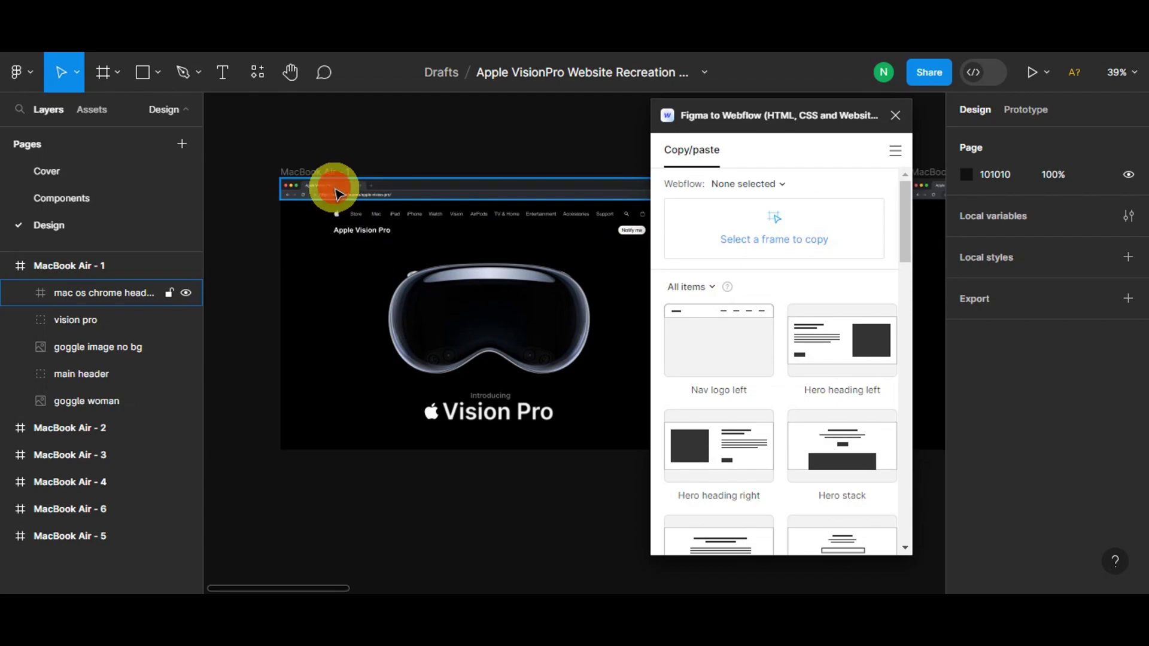
Step: Set the plugin's Webflow site to "Account's Amazing Site" and try to copy the "mac os chrome header" frame
{"action": "left_click", "coordinate": [339, 193]}
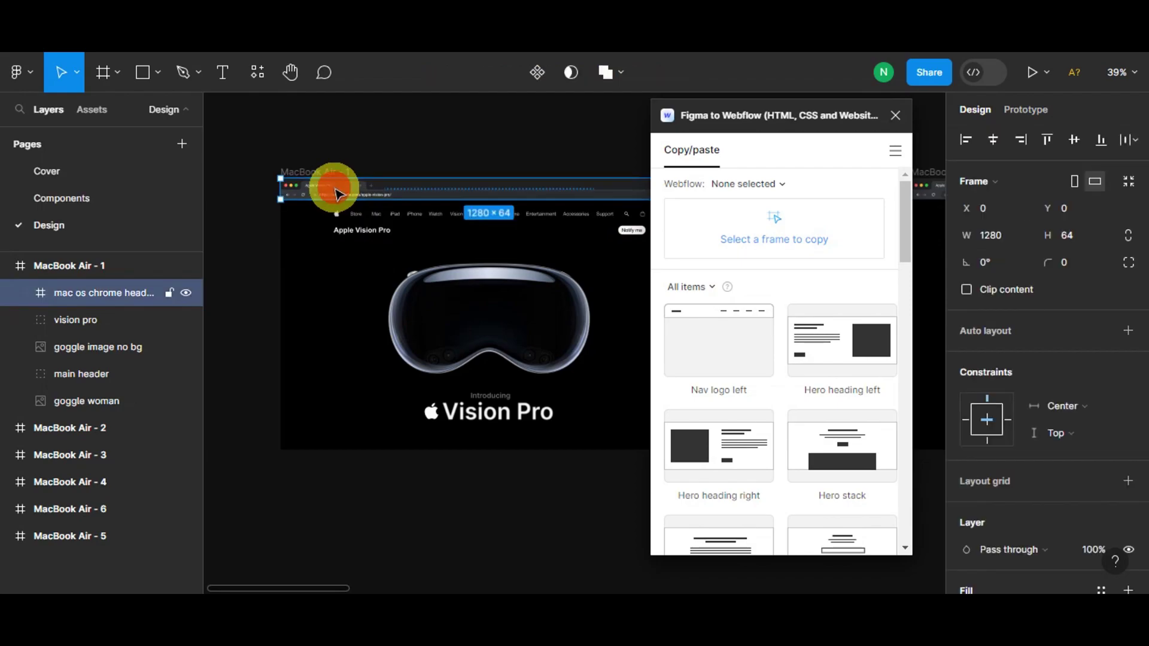
{"action": "left_click", "coordinate": [771, 187]}
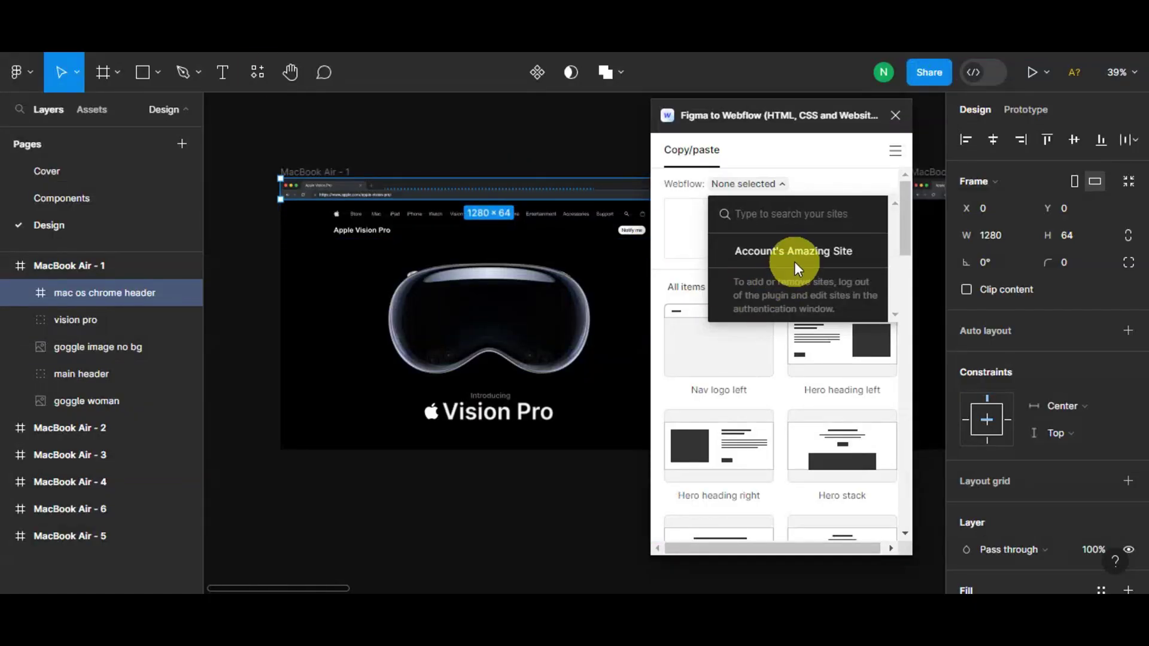
{"action": "left_click", "coordinate": [779, 251]}
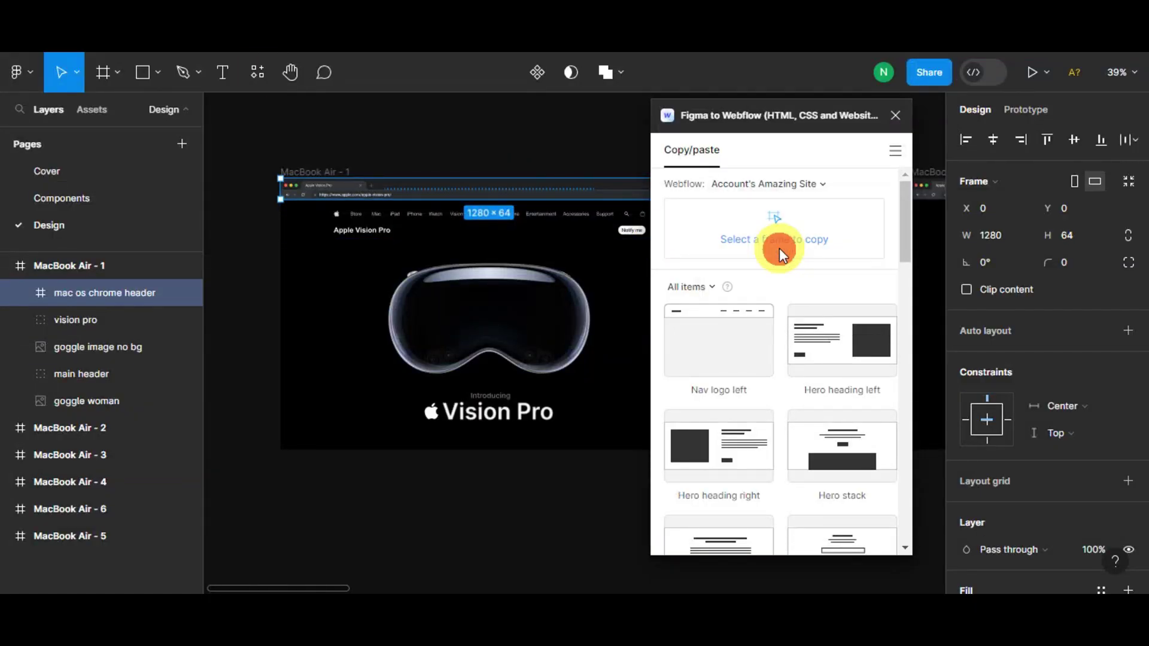
{"action": "left_click", "coordinate": [385, 209]}
{"action": "left_click", "coordinate": [383, 188]}
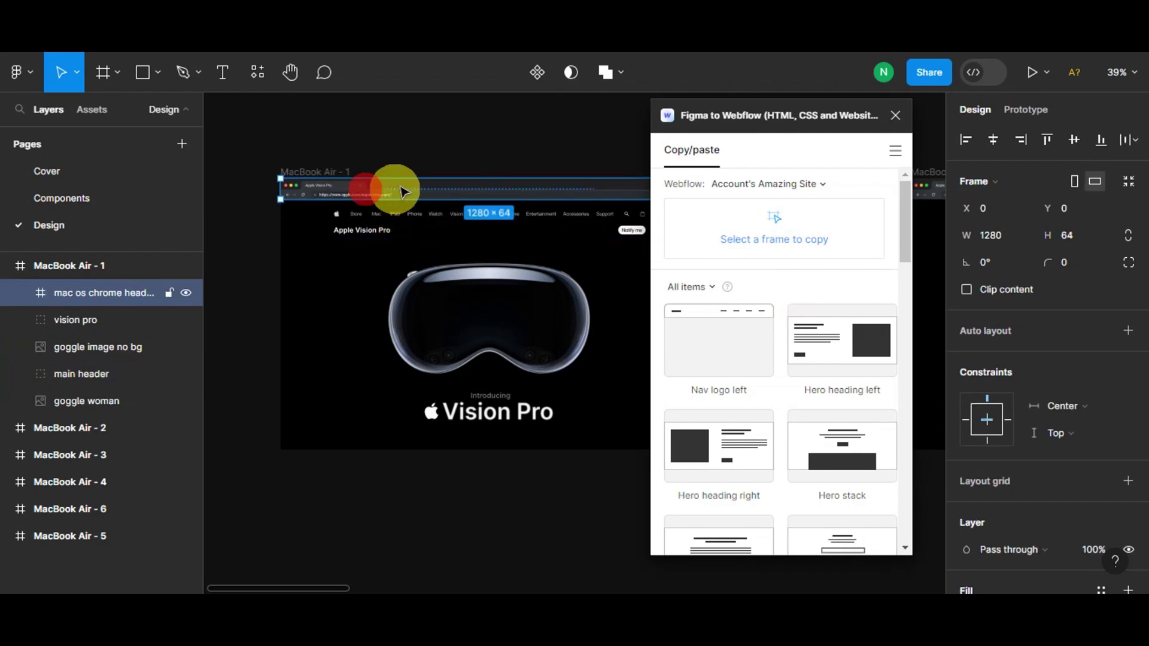
{"action": "left_click", "coordinate": [777, 267]}
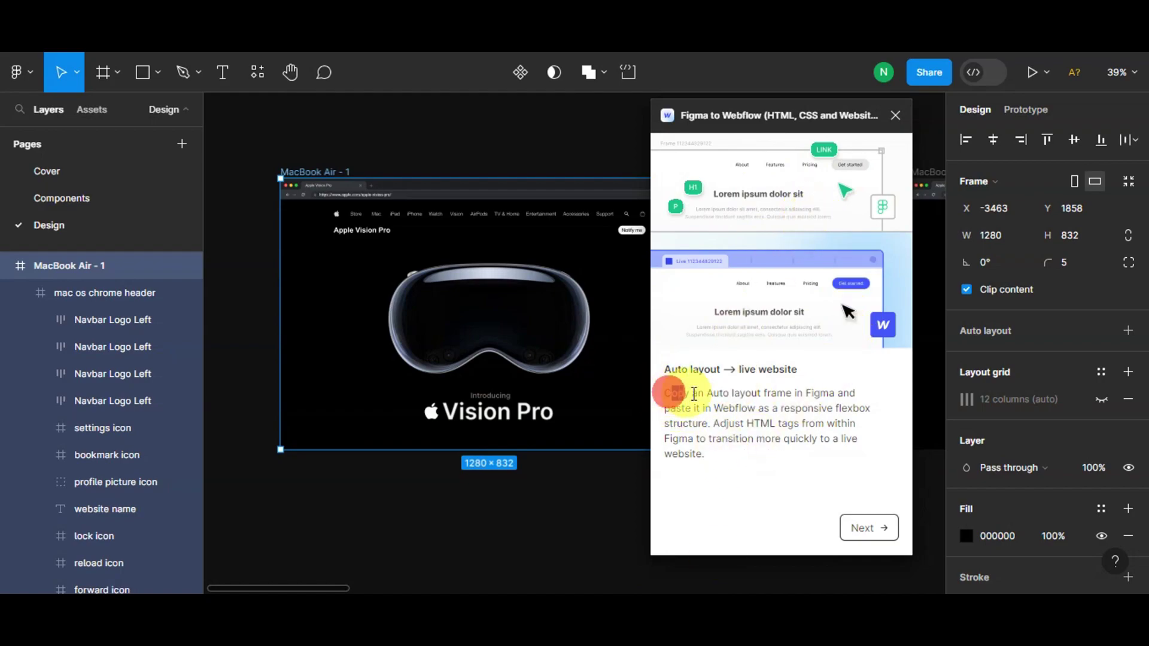
Step: Read the plugin's introduction on auto layout and templates, and advance to the Webflow account connection page
{"action": "left_click_drag", "start_coordinate": [671, 394], "coordinate": [831, 450]}
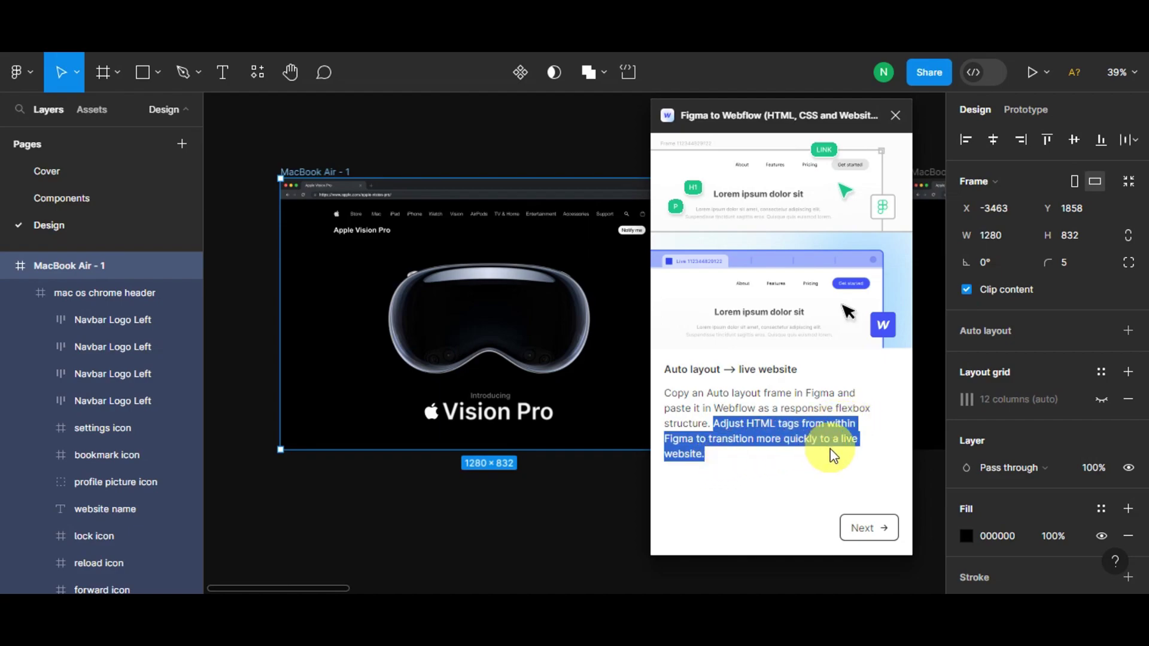
{"action": "left_click", "coordinate": [871, 529]}
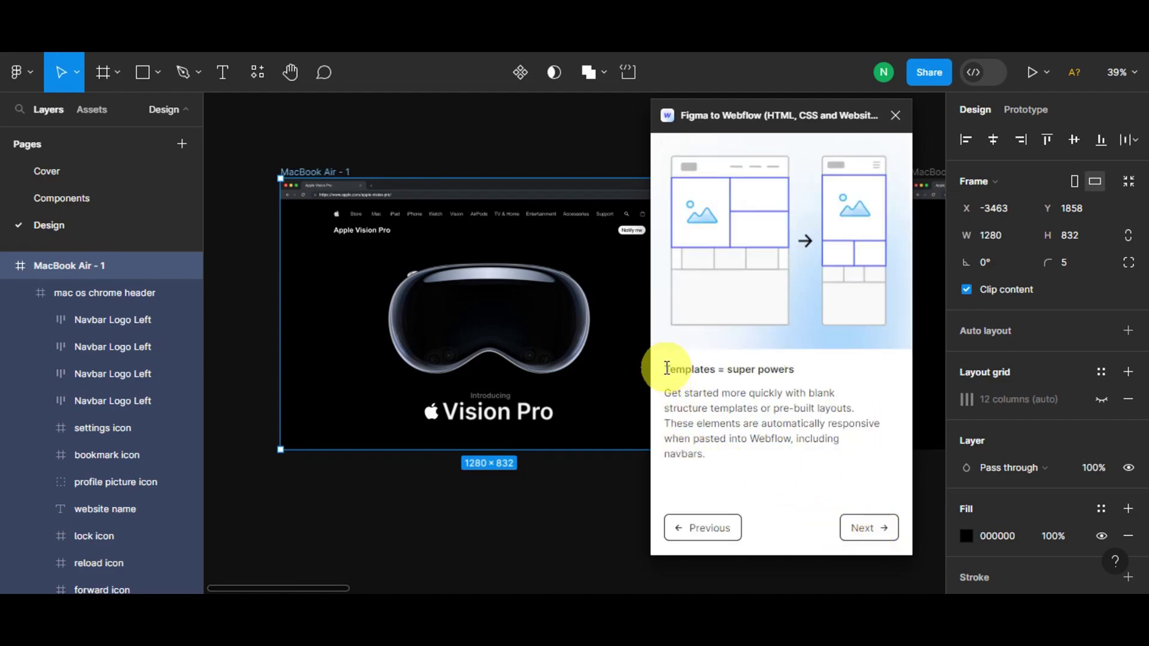
{"action": "left_click_drag", "start_coordinate": [686, 369], "coordinate": [816, 369]}
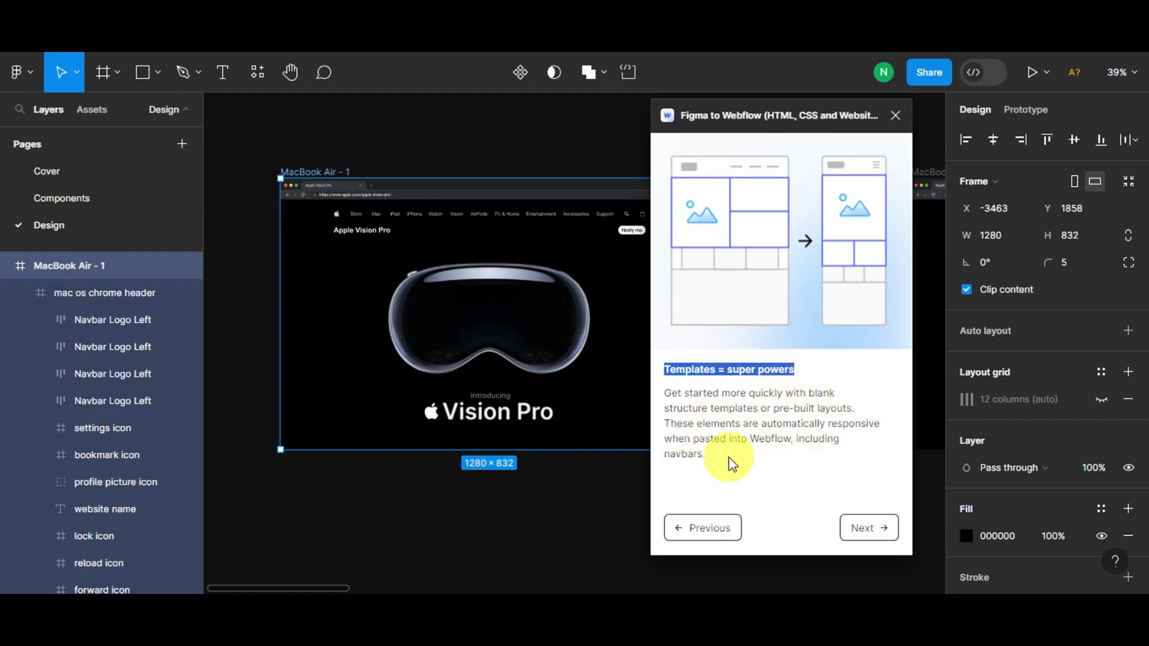
{"action": "left_click", "coordinate": [865, 528]}
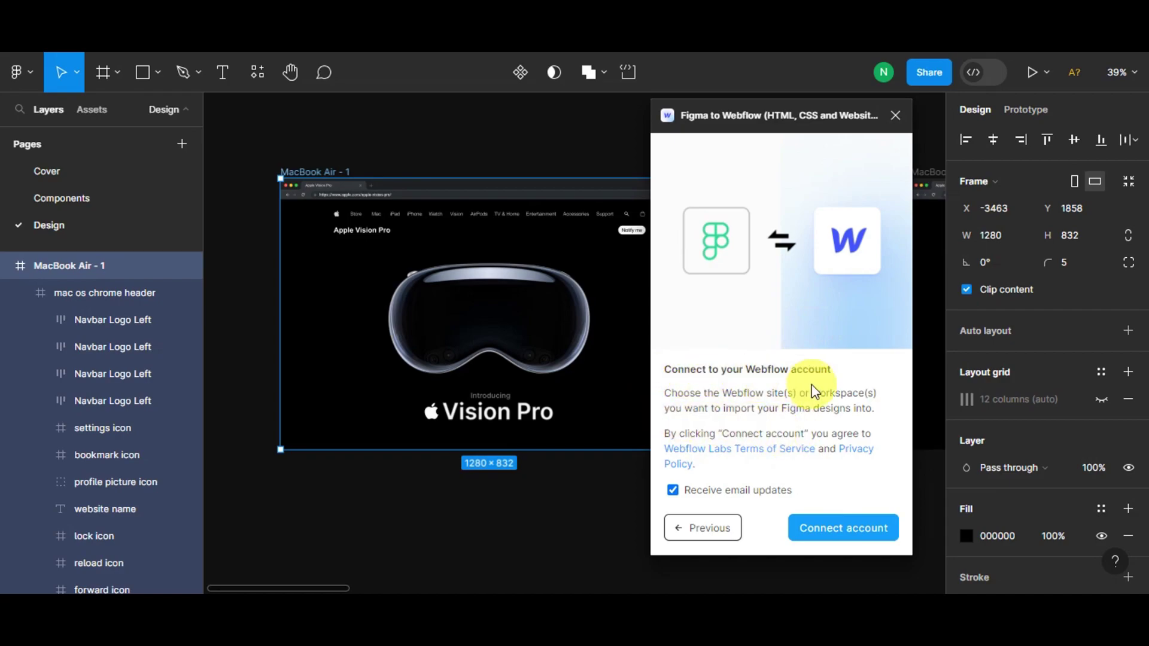
Step: Connect the Webflow account without email updates, authorizing only "Account's Amazing Site", and return to Figma to start the plugin
{"action": "left_click", "coordinate": [672, 491]}
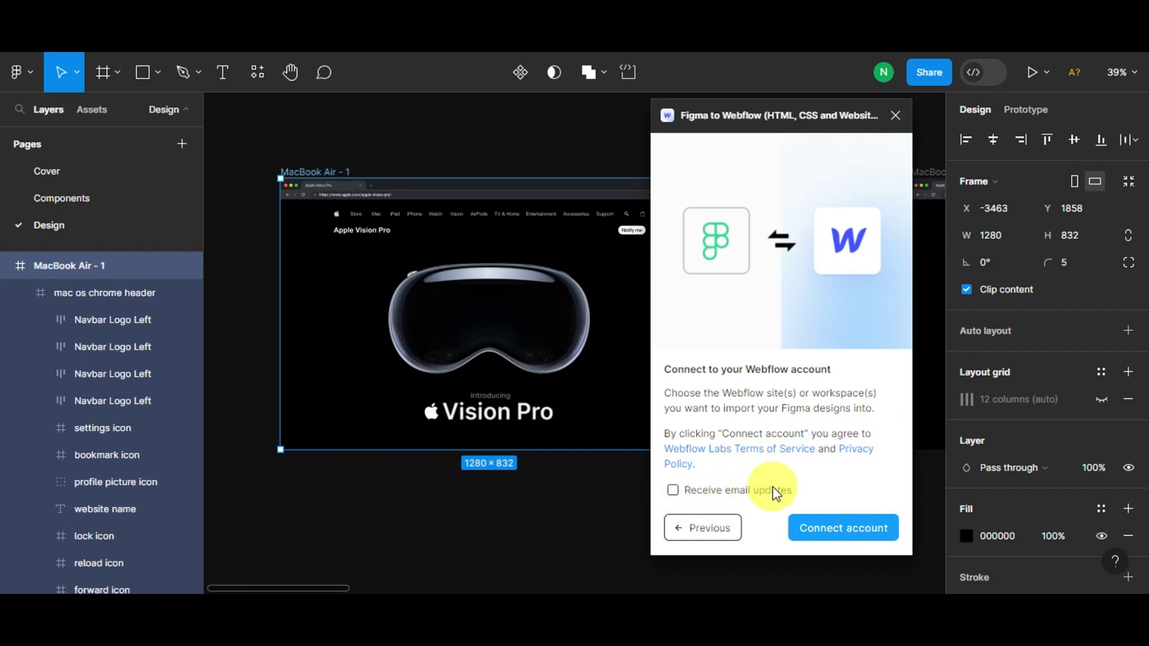
{"action": "left_click", "coordinate": [834, 529]}
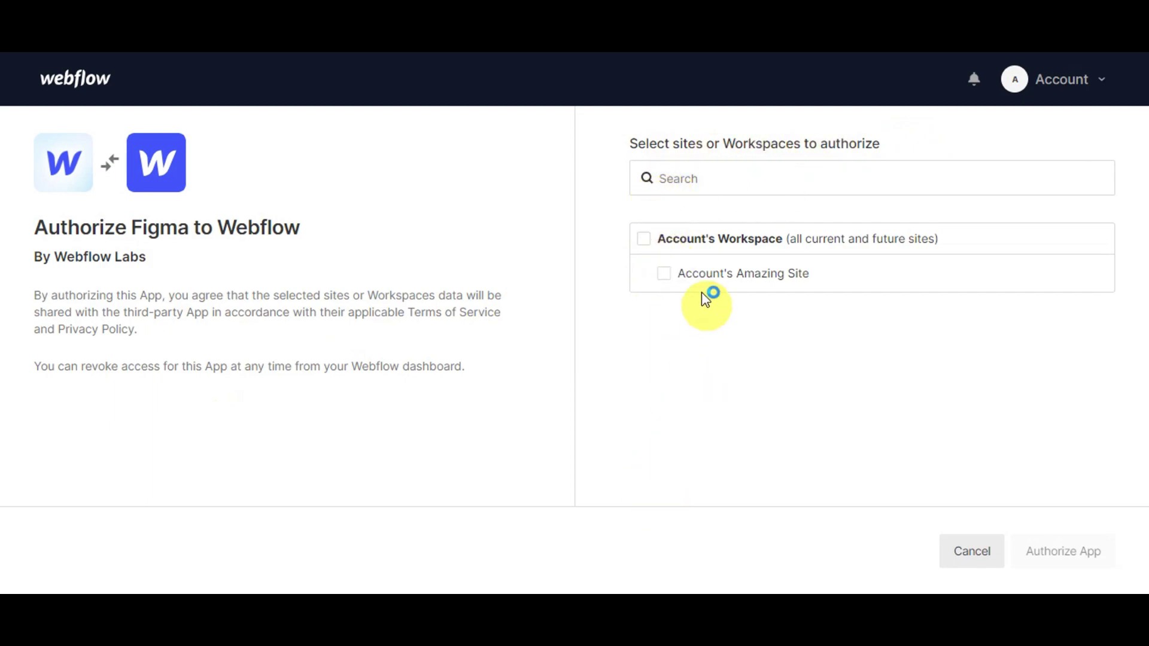
{"action": "left_click", "coordinate": [664, 275]}
{"action": "left_click", "coordinate": [646, 240]}
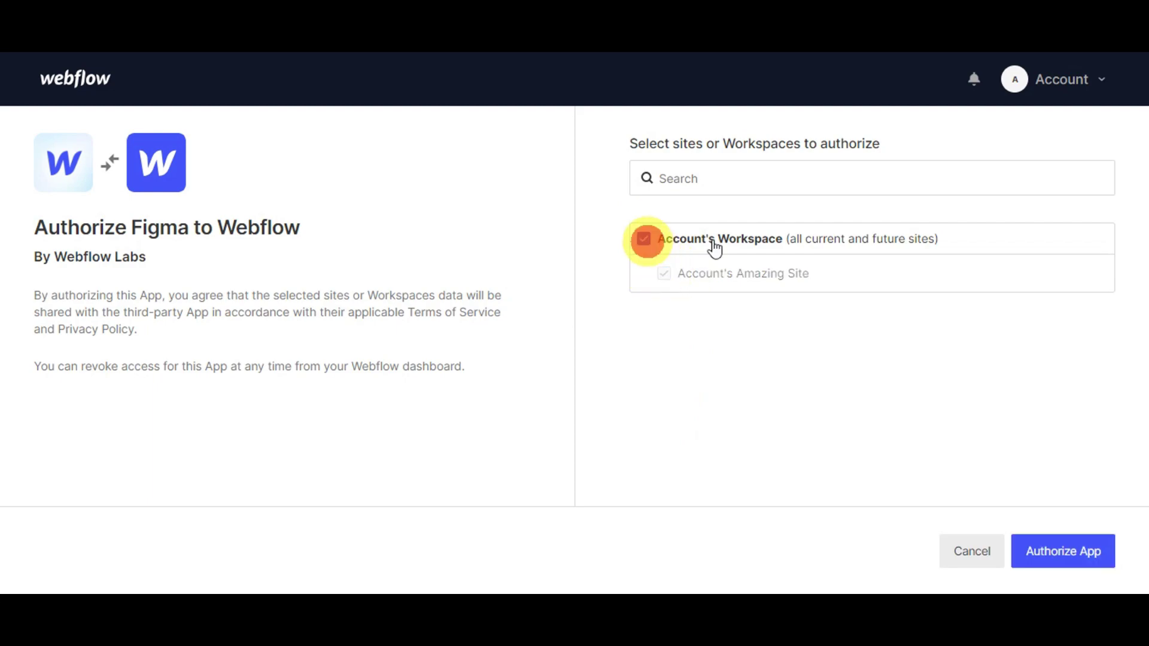
{"action": "left_click", "coordinate": [666, 278]}
{"action": "left_click", "coordinate": [645, 239]}
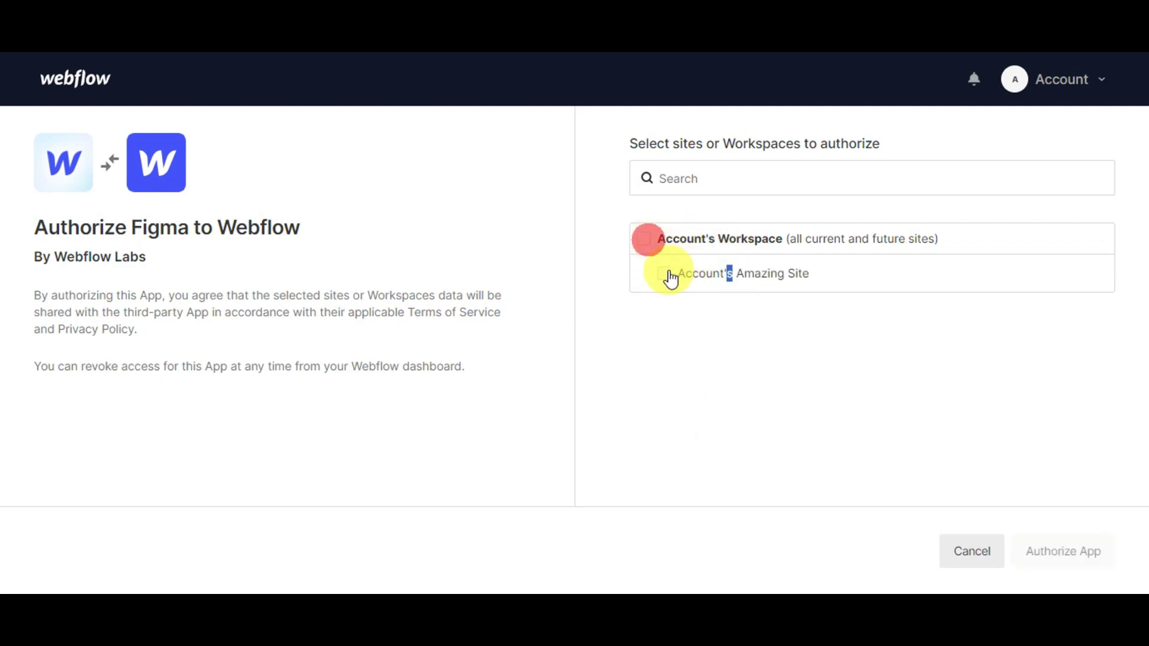
{"action": "left_click", "coordinate": [665, 274]}
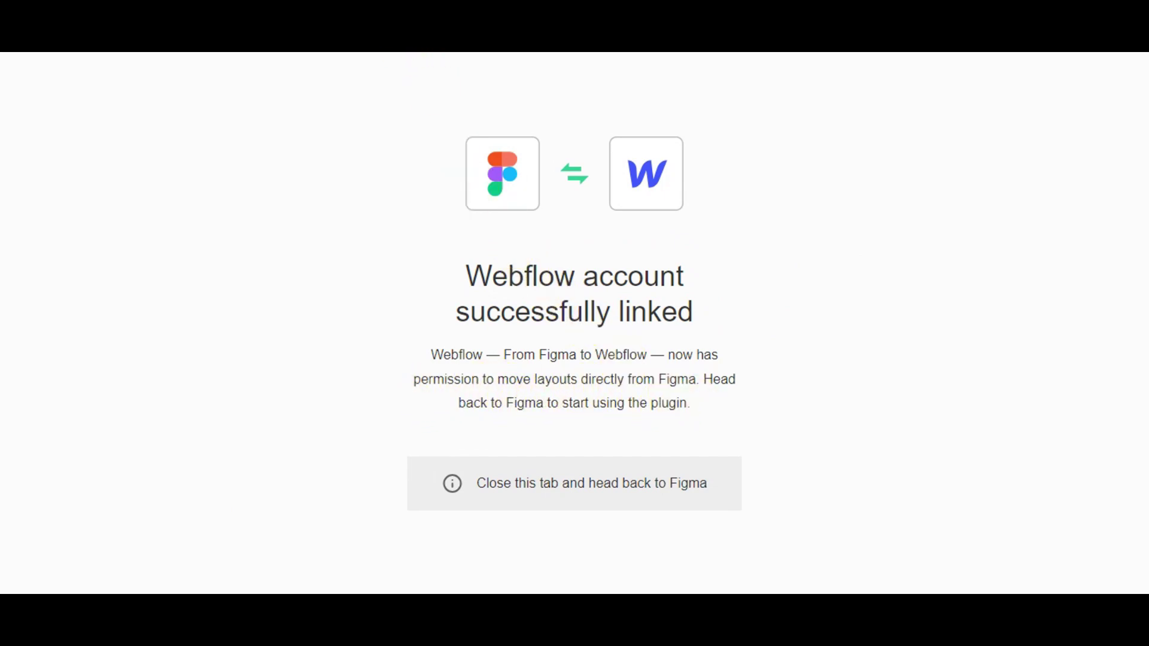
{"action": "key", "text": "ctrl+w"}
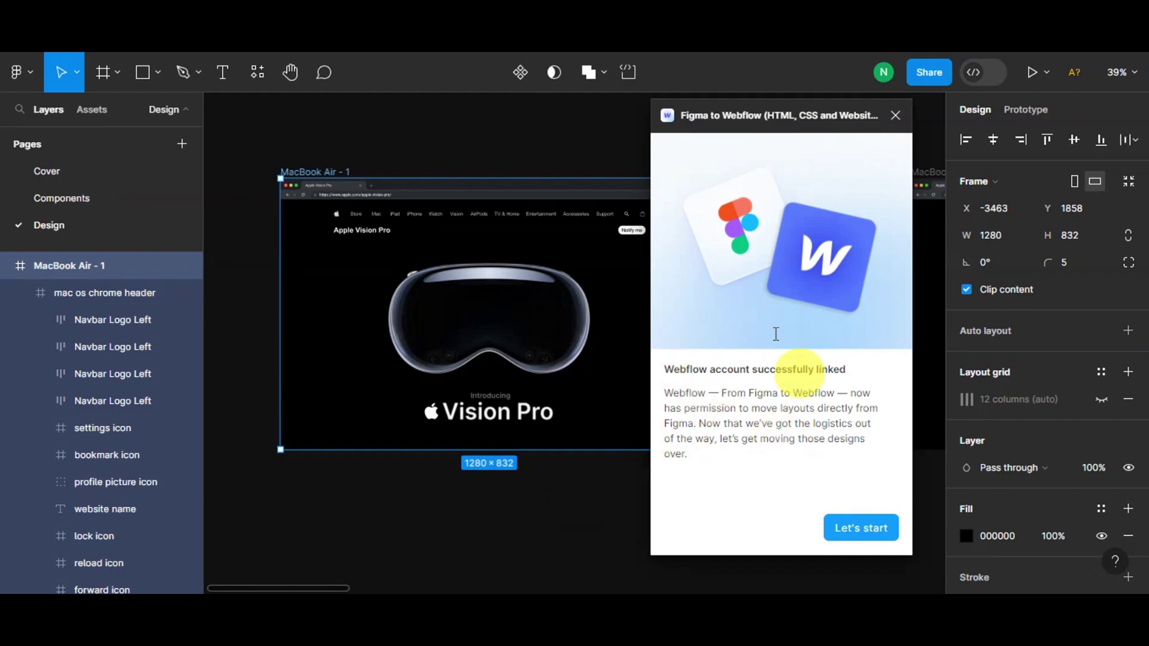
{"action": "left_click", "coordinate": [852, 530]}
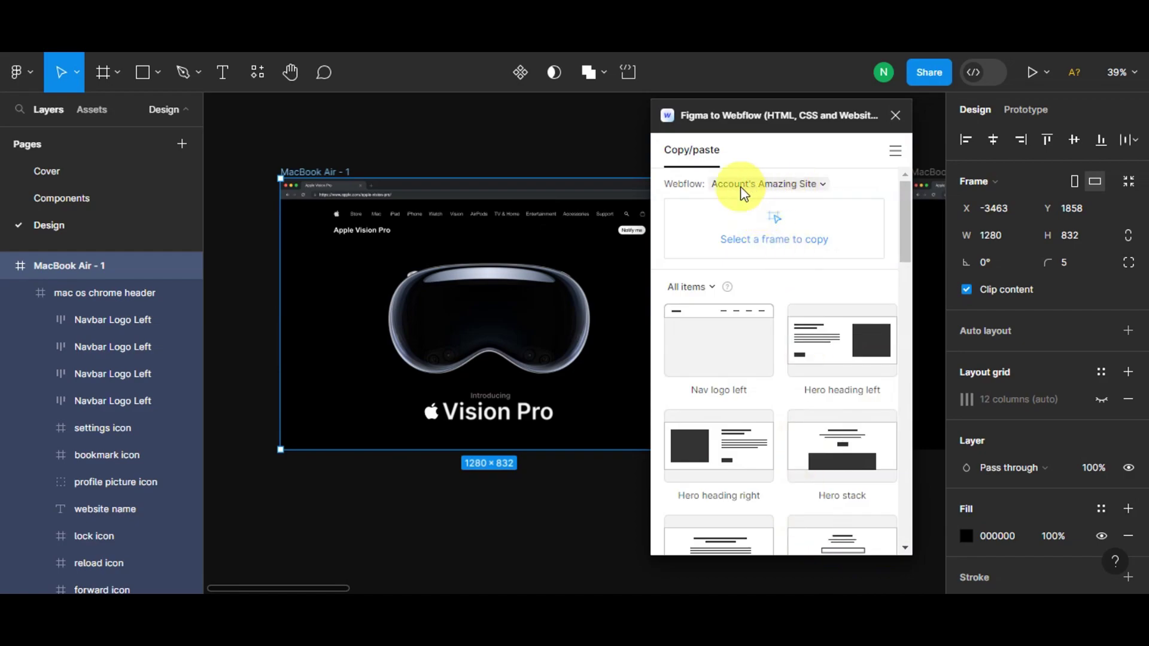
Step: Copy the "Apple Vision Pro" text from the MacBook Air - 1 frame and paste it twice into the Home page in Webflow
{"action": "left_click", "coordinate": [398, 249]}
{"action": "left_click", "coordinate": [347, 193]}
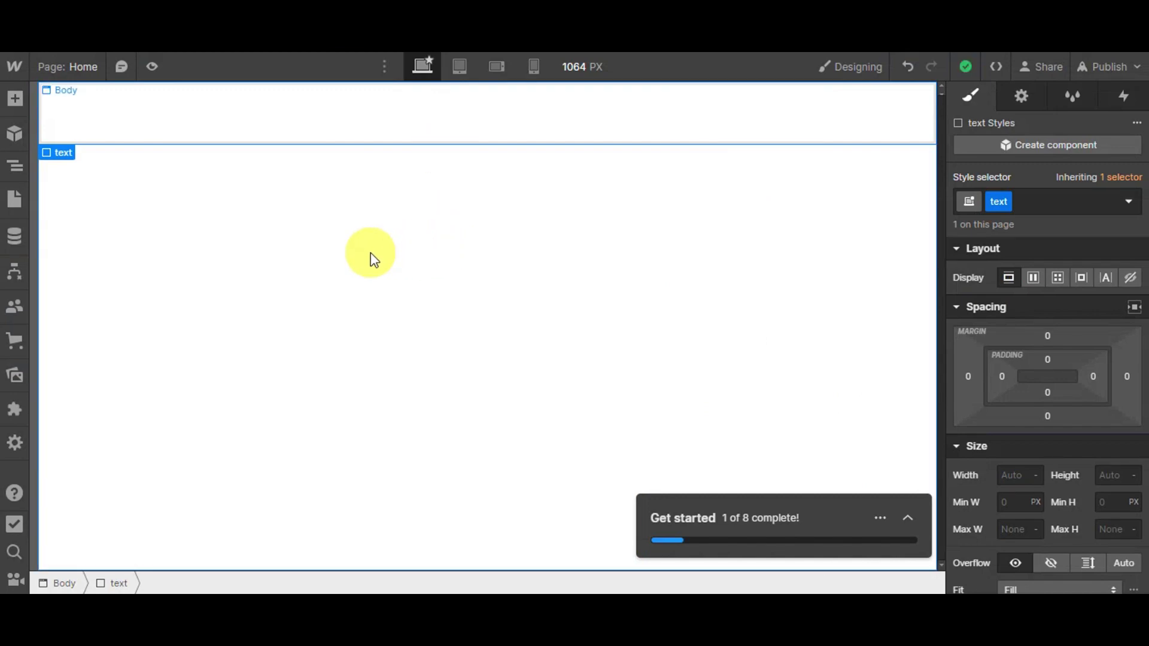
{"action": "key", "text": "ctrl+v"}
{"action": "key", "text": "ctrl+v"}
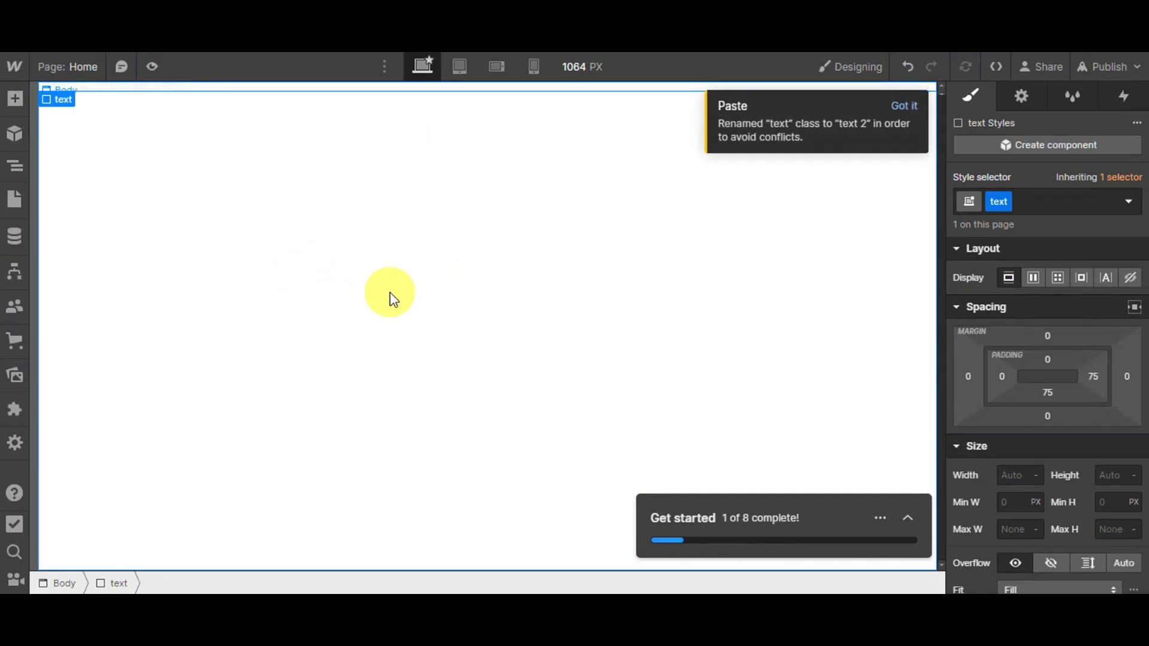
{"action": "left_click", "coordinate": [905, 106]}
Step: Set the background color of the pasted "Apple Vision Pro" text block with the text 2 class to #1f1515
{"action": "left_click_drag", "start_coordinate": [97, 154], "coordinate": [128, 179]}
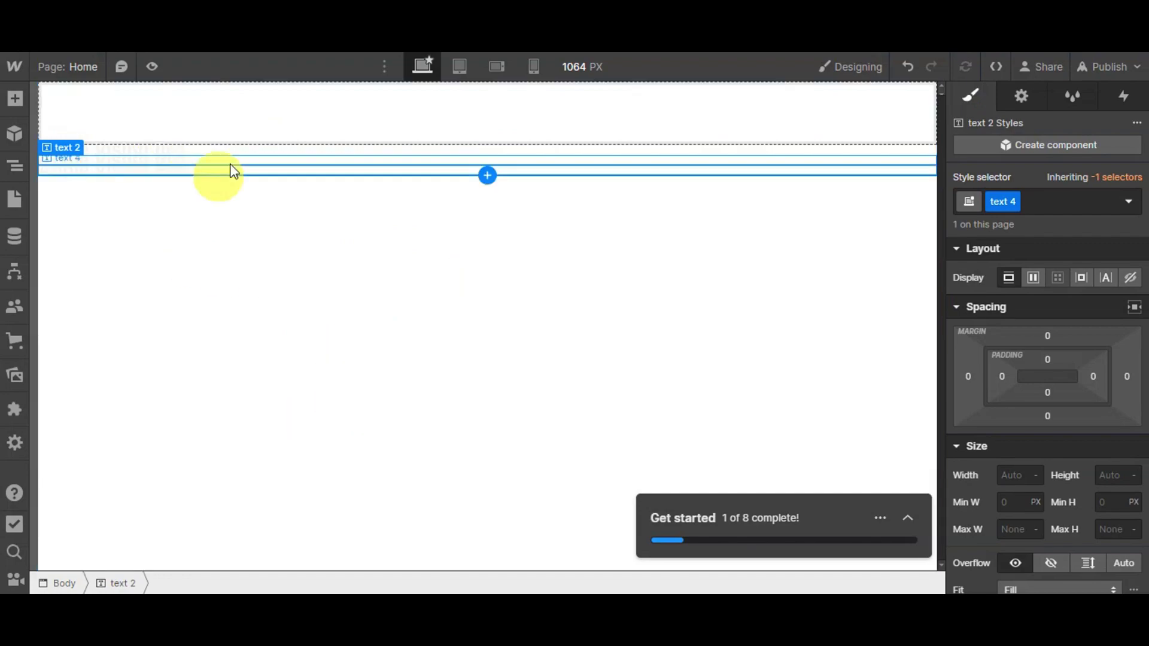
{"action": "left_click_drag", "start_coordinate": [179, 156], "coordinate": [197, 154]}
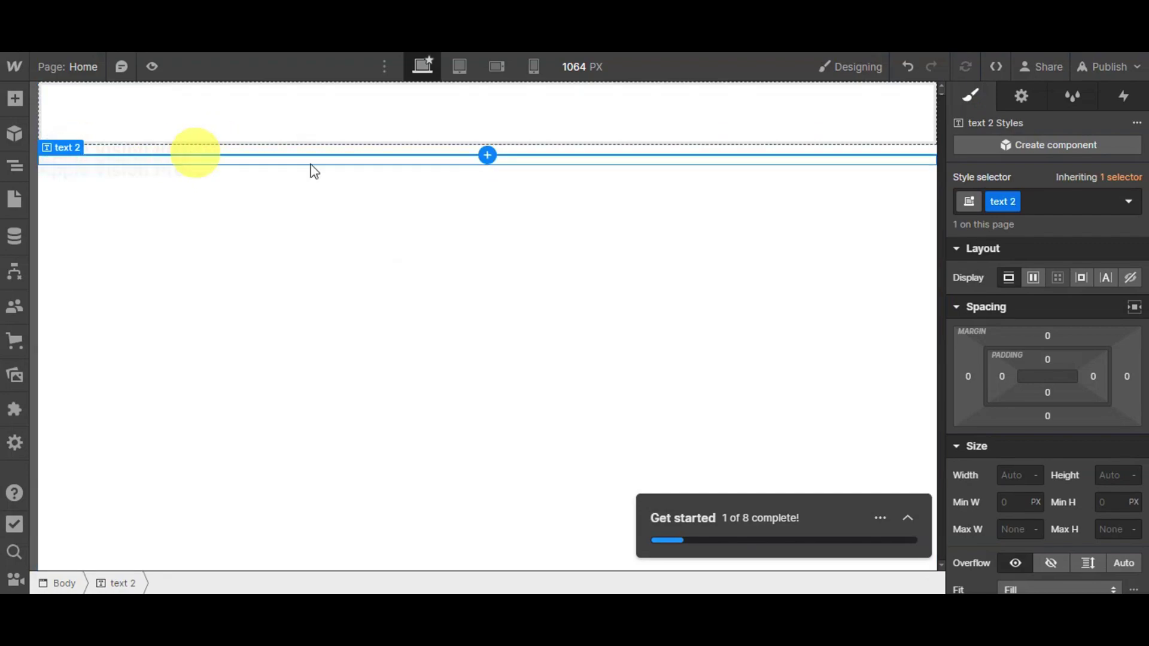
{"action": "scroll", "coordinate": [993, 371], "scroll_direction": "down", "scroll_amount": 10}
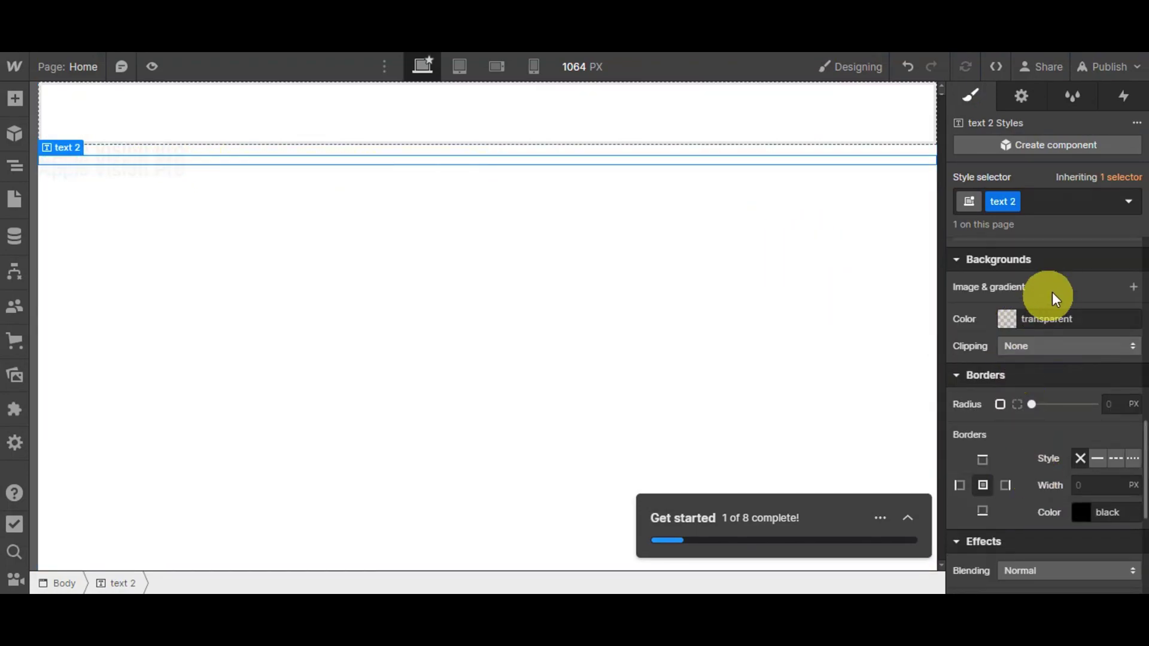
{"action": "left_click", "coordinate": [1007, 319]}
{"action": "key", "text": "ctrl+m"}
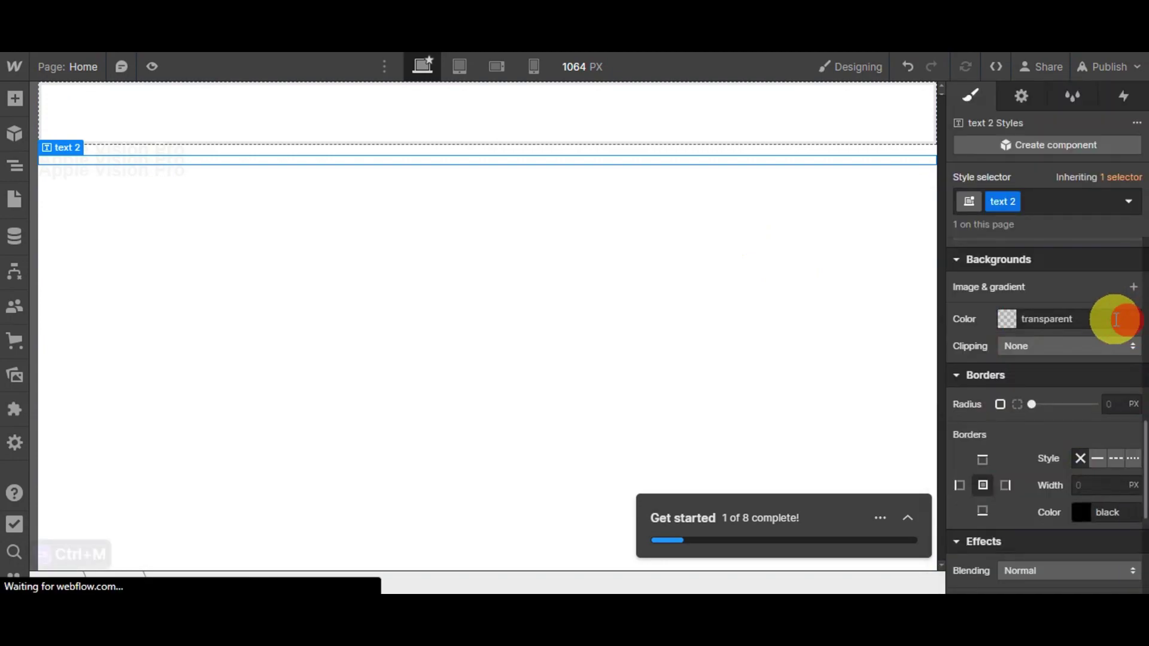
{"action": "left_click", "coordinate": [1110, 323]}
{"action": "left_click", "coordinate": [1012, 320]}
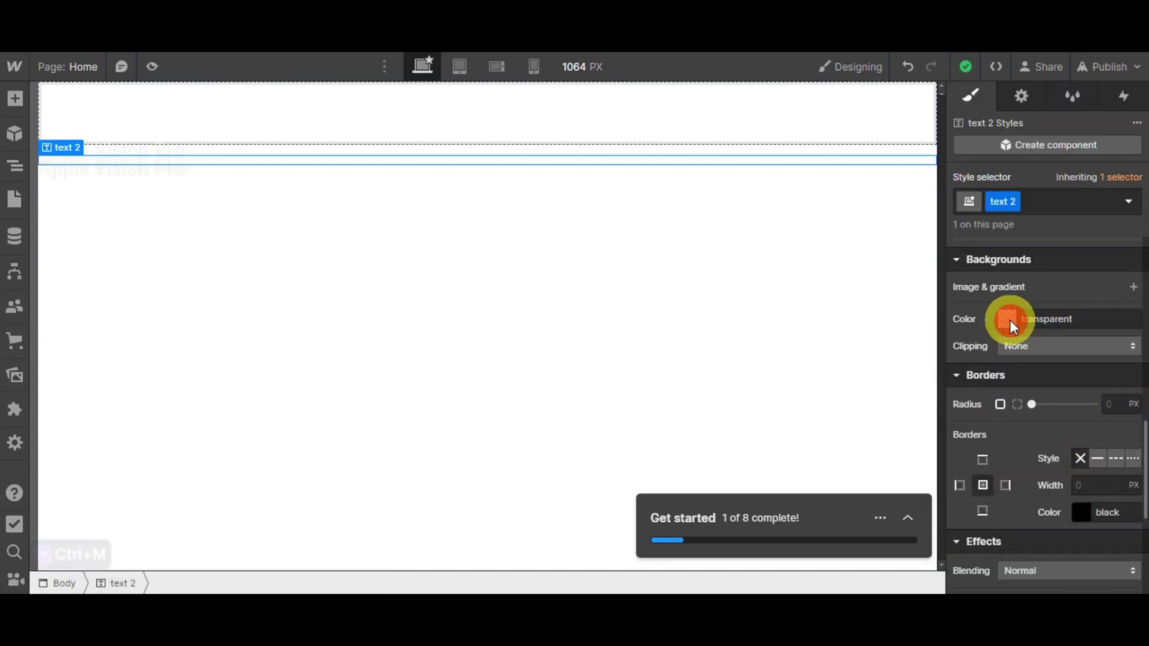
{"action": "left_click", "coordinate": [1029, 347]}
{"action": "left_click", "coordinate": [1008, 320]}
{"action": "left_click", "coordinate": [1010, 320]}
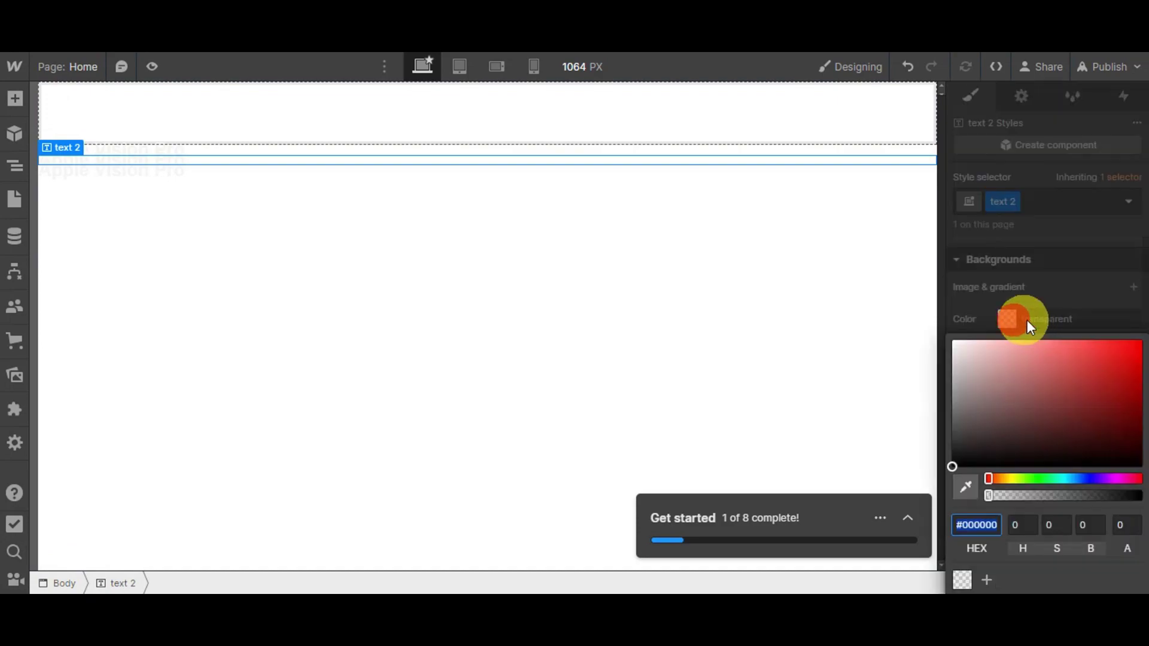
{"action": "left_click", "coordinate": [954, 465]}
{"action": "left_click", "coordinate": [1011, 452]}
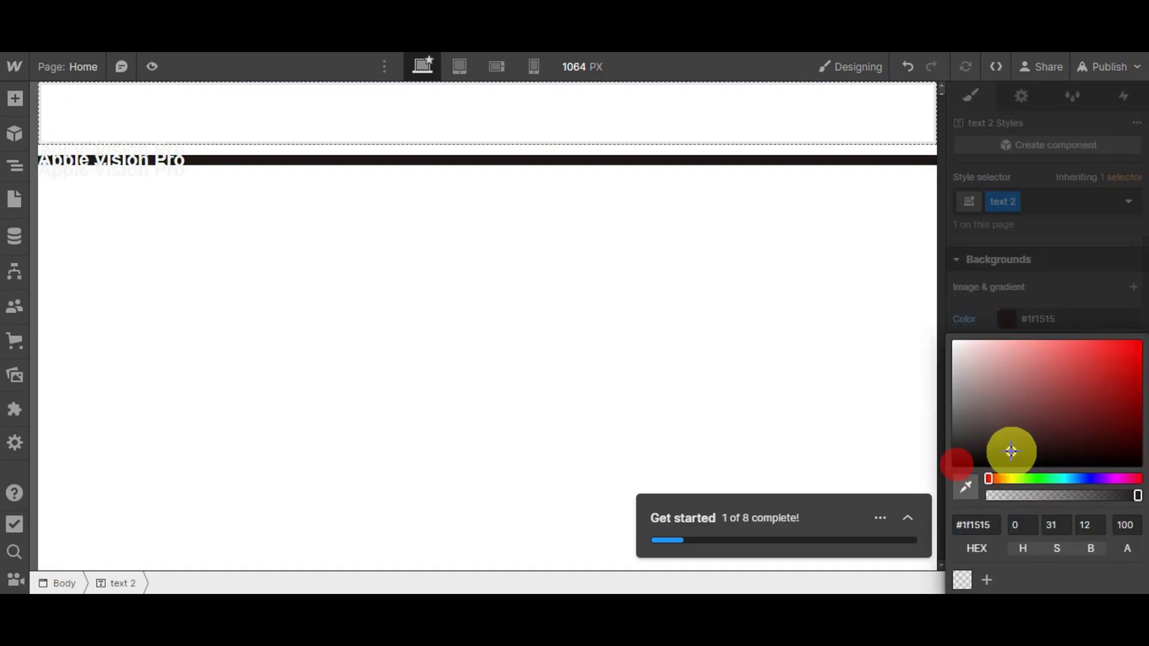
Step: Move the dark "Apple Vision Pro" text block below its other pasted copy
{"action": "left_click", "coordinate": [126, 161]}
{"action": "left_click", "coordinate": [456, 160]}
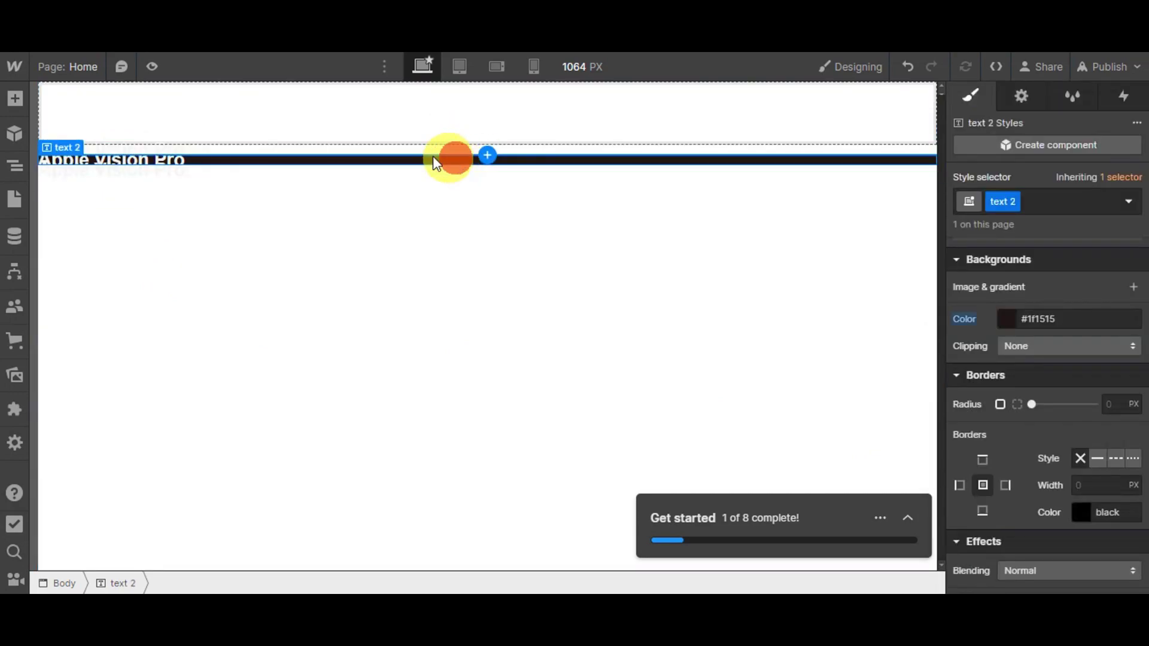
{"action": "left_click", "coordinate": [301, 174]}
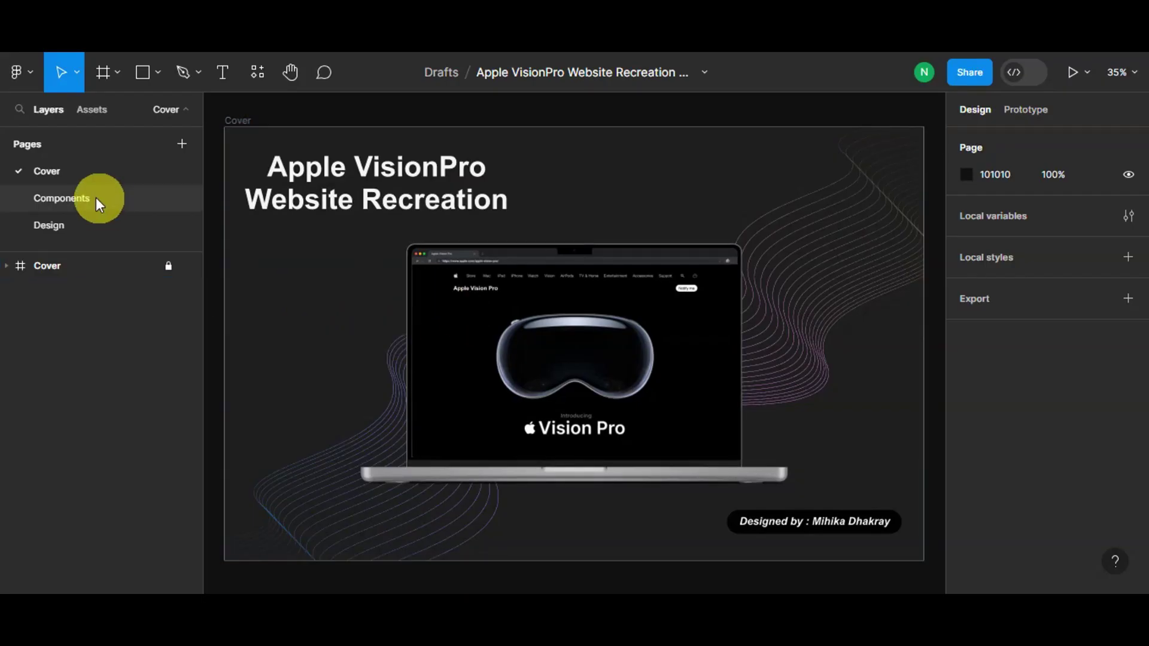
Step: Open the Design page of the Apple VisionPro file in Figma and run the Figma to Webflow plugin
{"action": "left_click", "coordinate": [51, 226]}
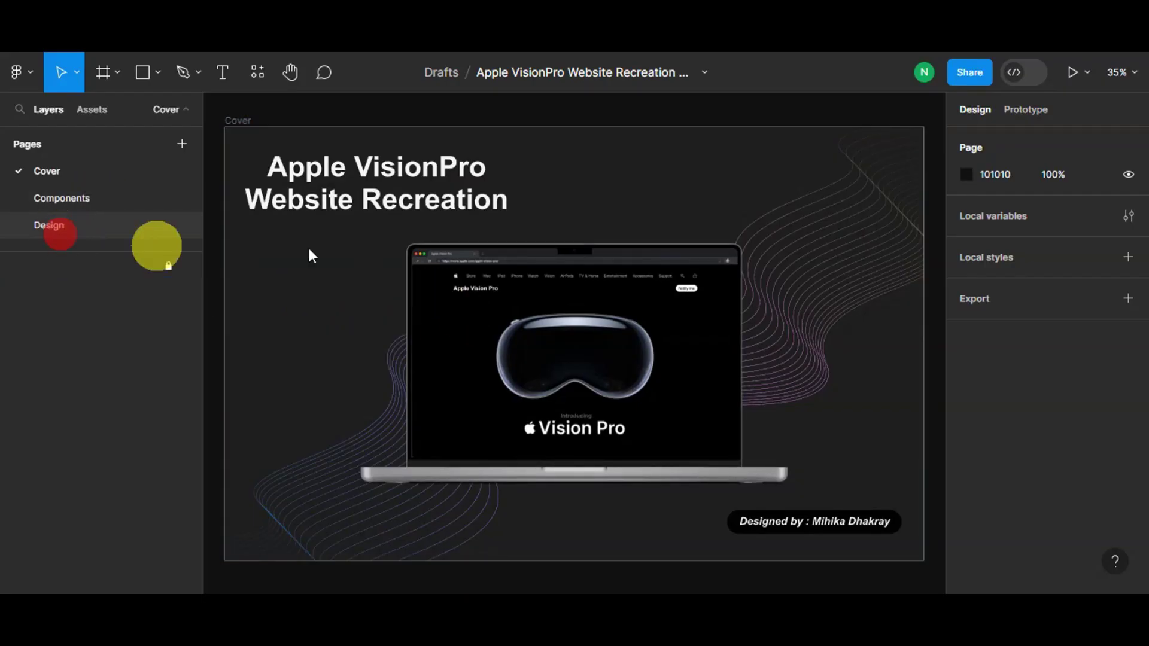
{"action": "scroll", "coordinate": [425, 383], "scroll_direction": "up", "scroll_amount": 5, "text": "ctrl"}
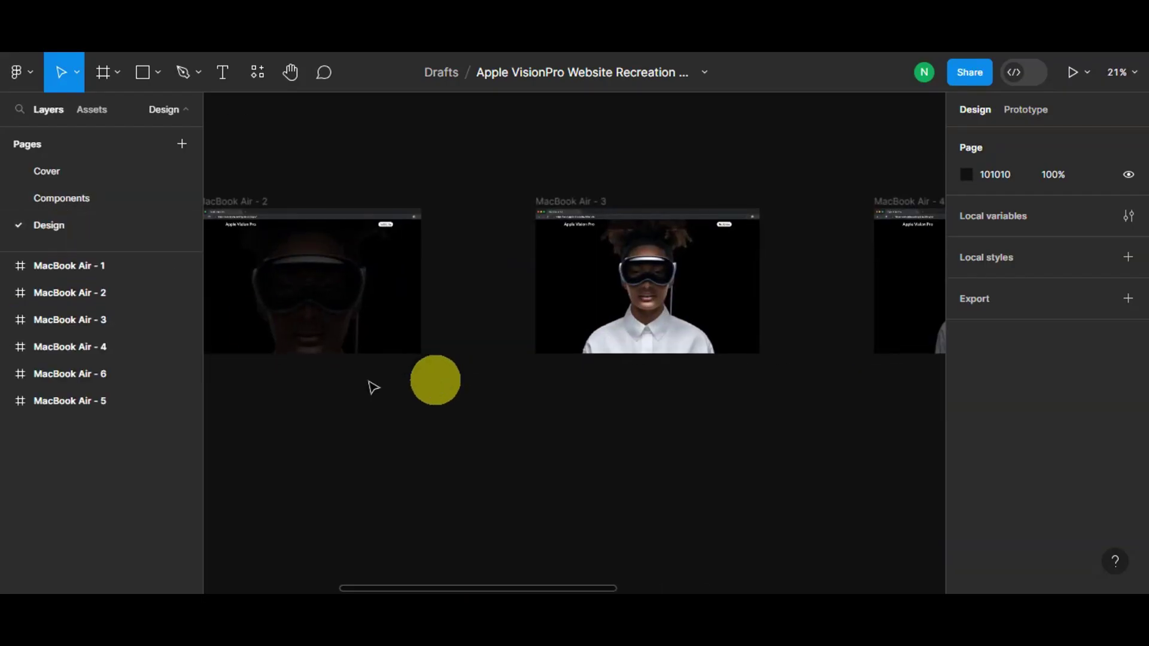
{"action": "left_click", "coordinate": [28, 73]}
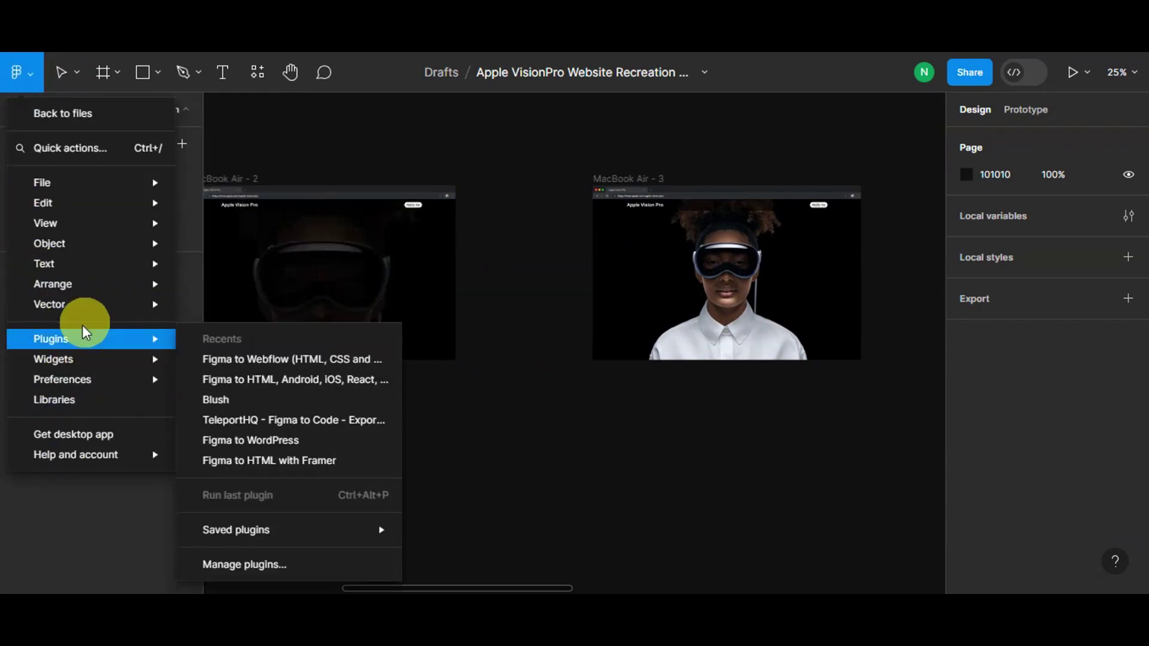
{"action": "left_click", "coordinate": [251, 360]}
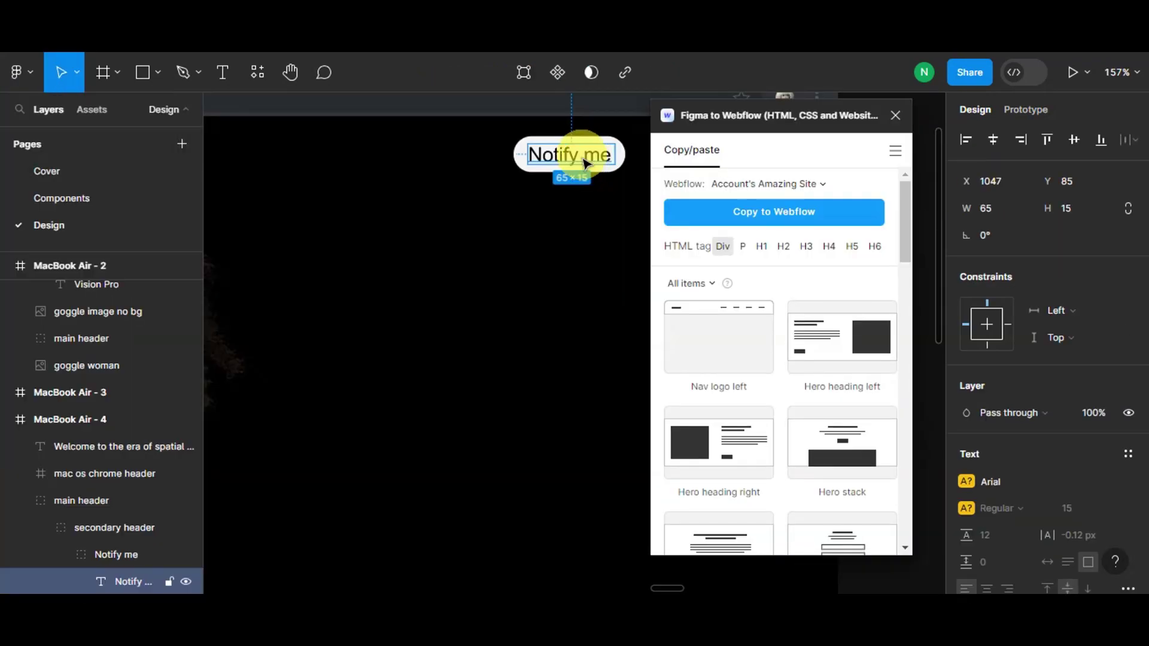
{"action": "double_click", "coordinate": [587, 164]}
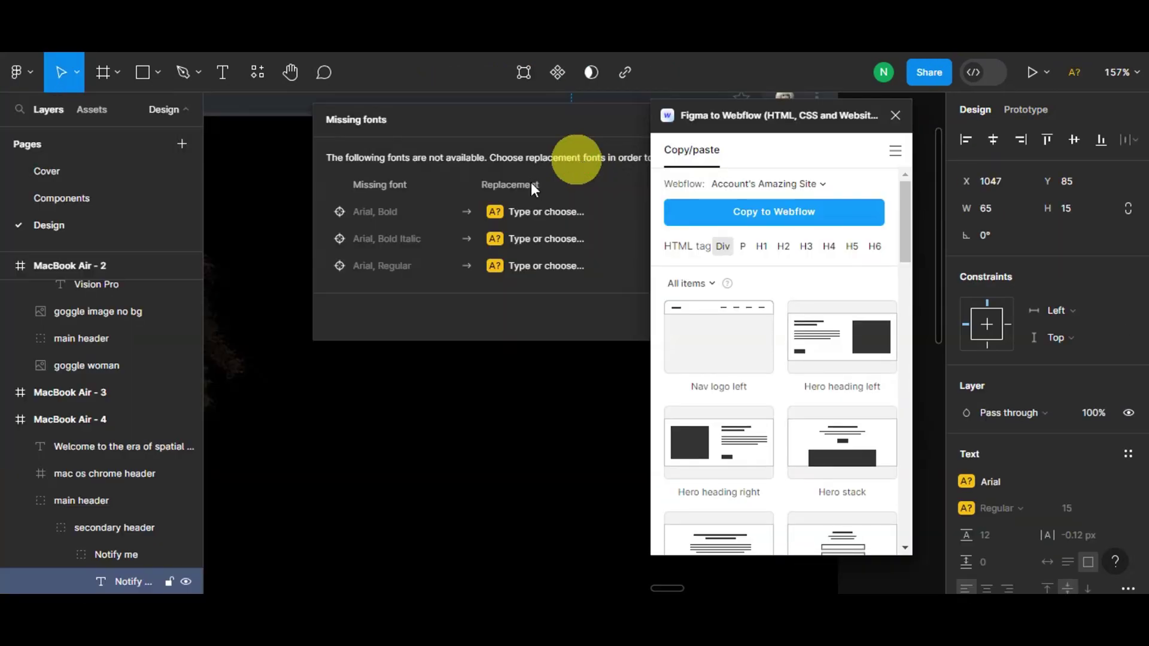
{"action": "left_click", "coordinate": [298, 188]}
{"action": "key", "text": "Escape"}
Step: Copy the "Notify me" text from the MacBook Air - 4 header with the plugin and paste it into the Webflow Home page
{"action": "left_click", "coordinate": [551, 154]}
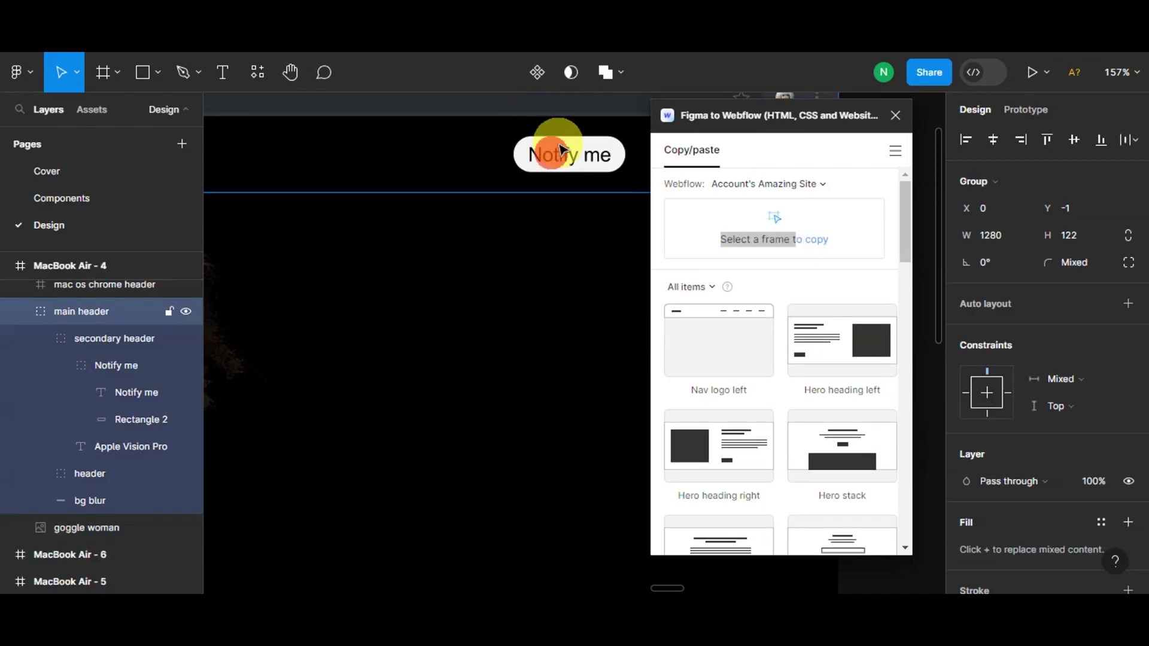
{"action": "left_click", "coordinate": [562, 161]}
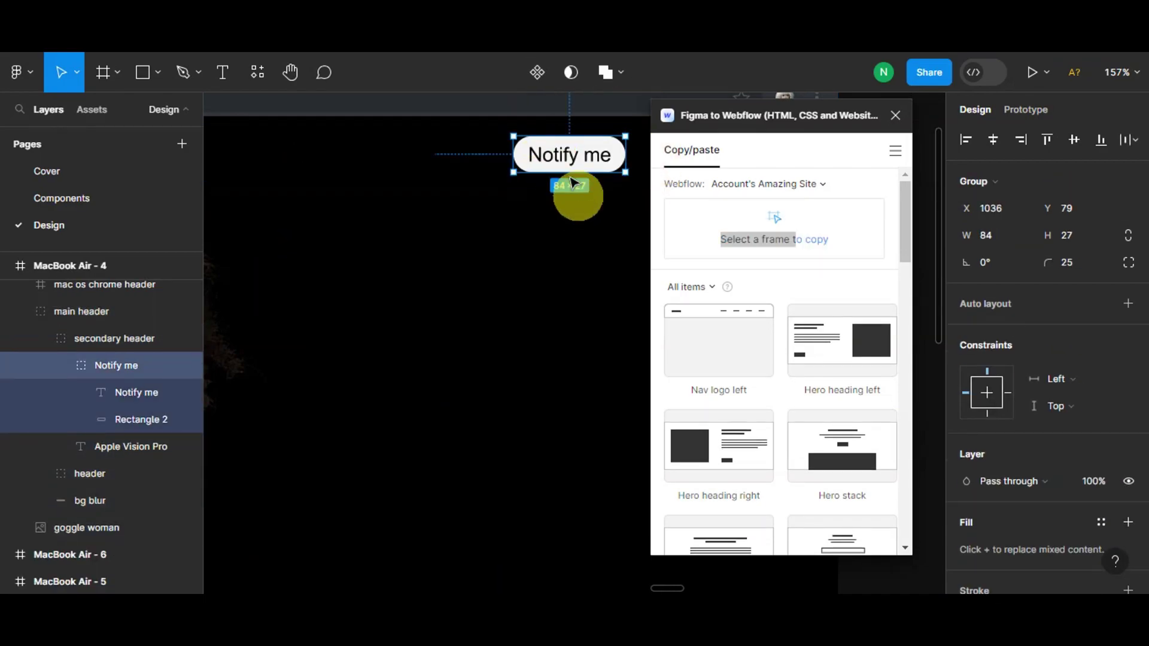
{"action": "left_click", "coordinate": [527, 157]}
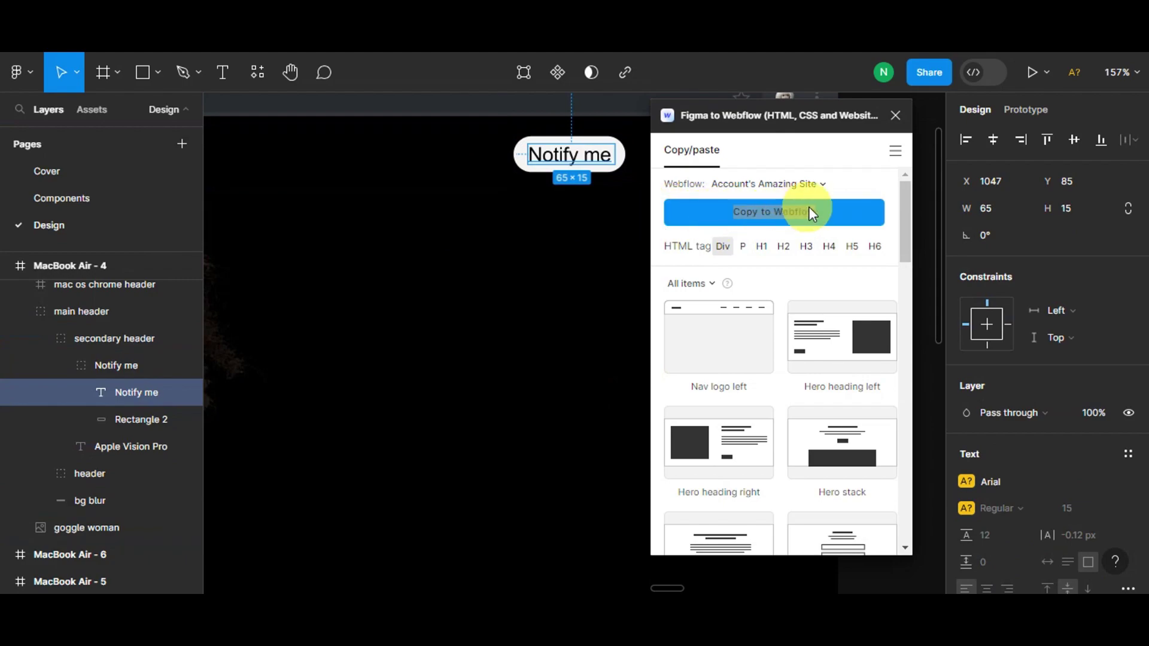
{"action": "left_click", "coordinate": [724, 226]}
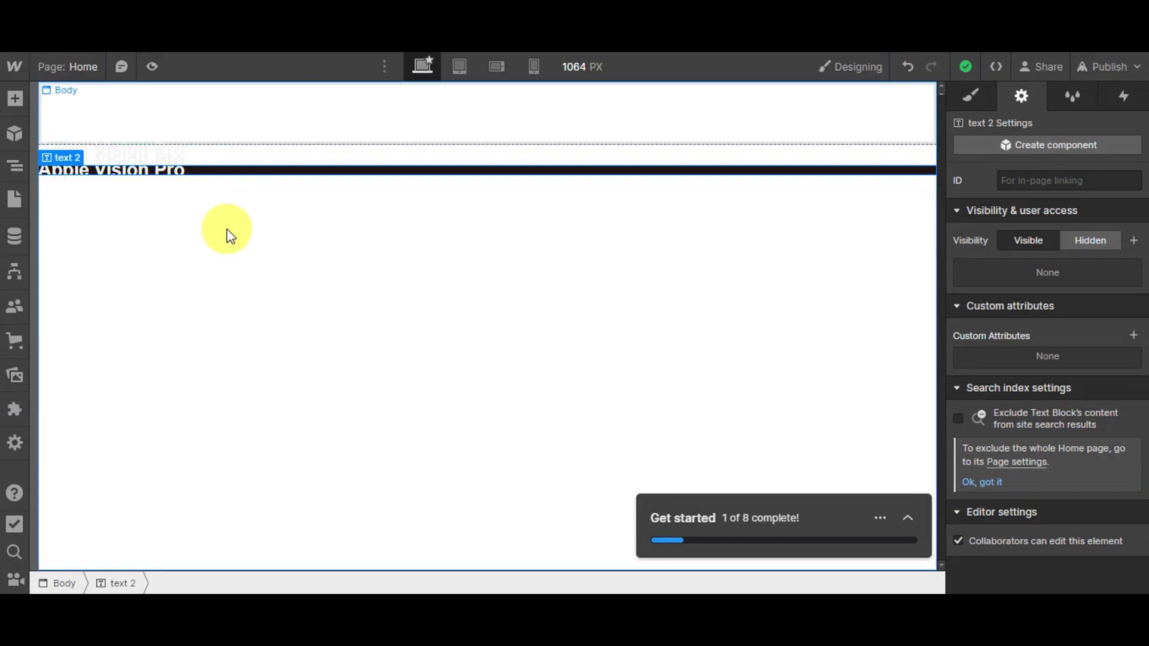
{"action": "key", "text": "ctrl+v"}
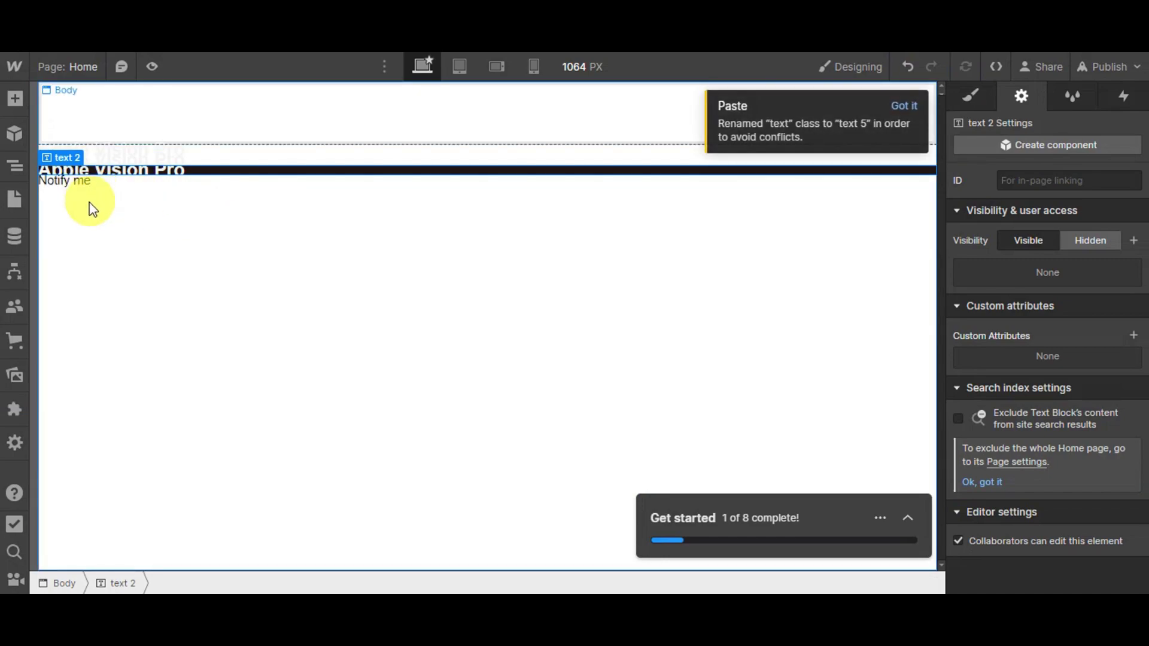